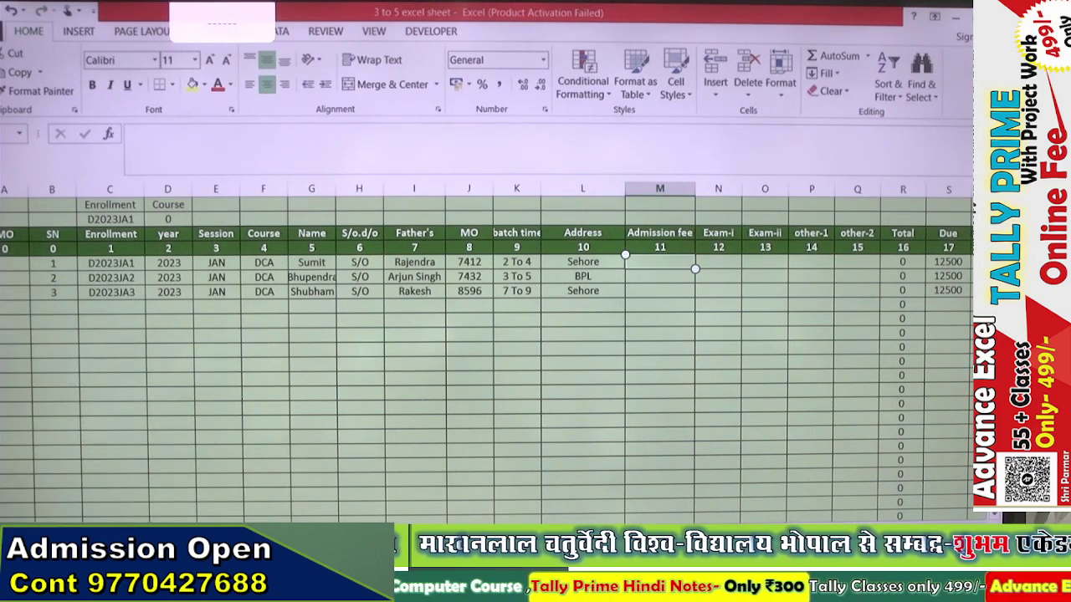
# Start a SUMIFS formula in the first student's Admission fee cell, using column H of the All Receipt sheet as the sum range
pyautogui.write('=')
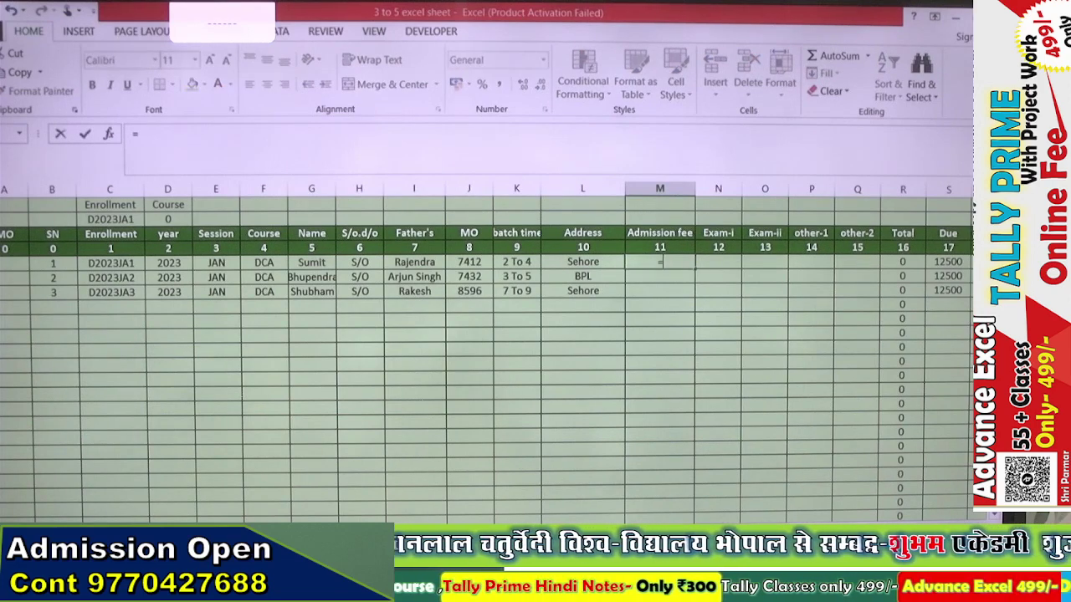
pyautogui.write('sumifs')
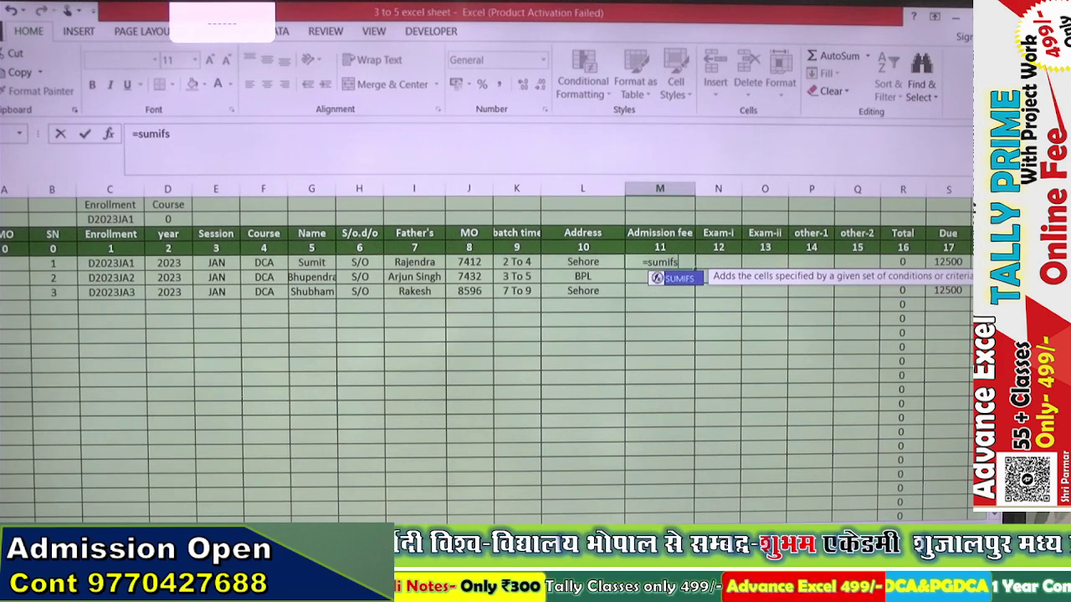
pyautogui.write('(')
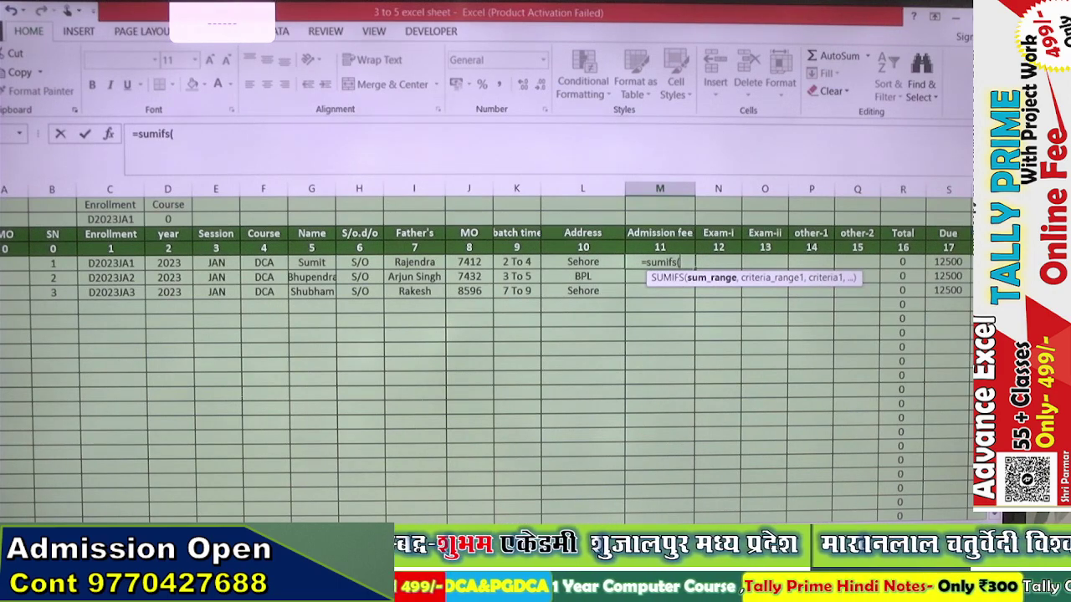
pyautogui.click(423, 534)
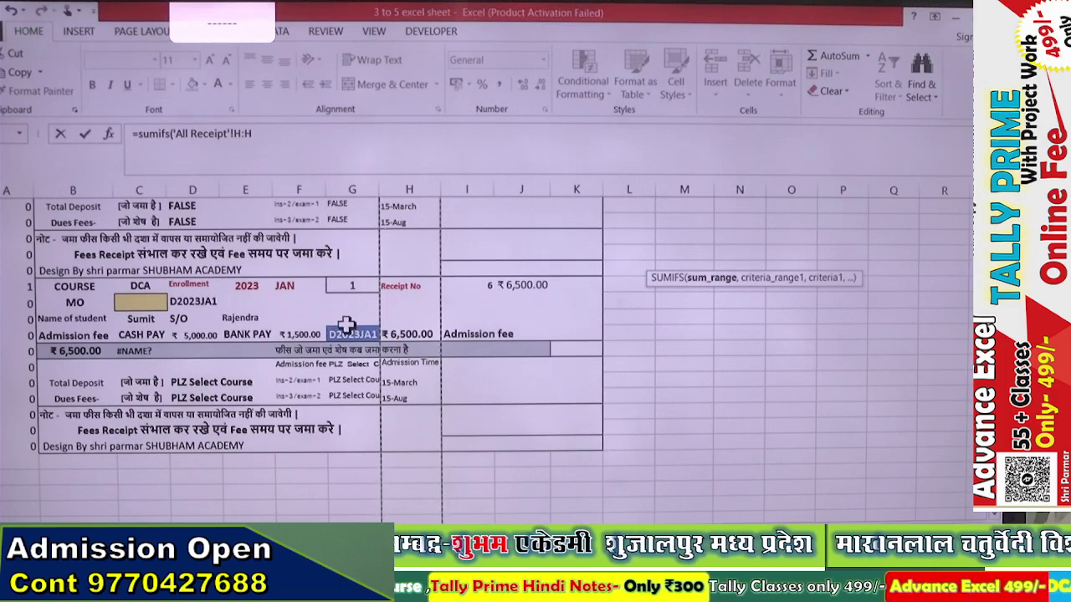
pyautogui.click(371, 187)
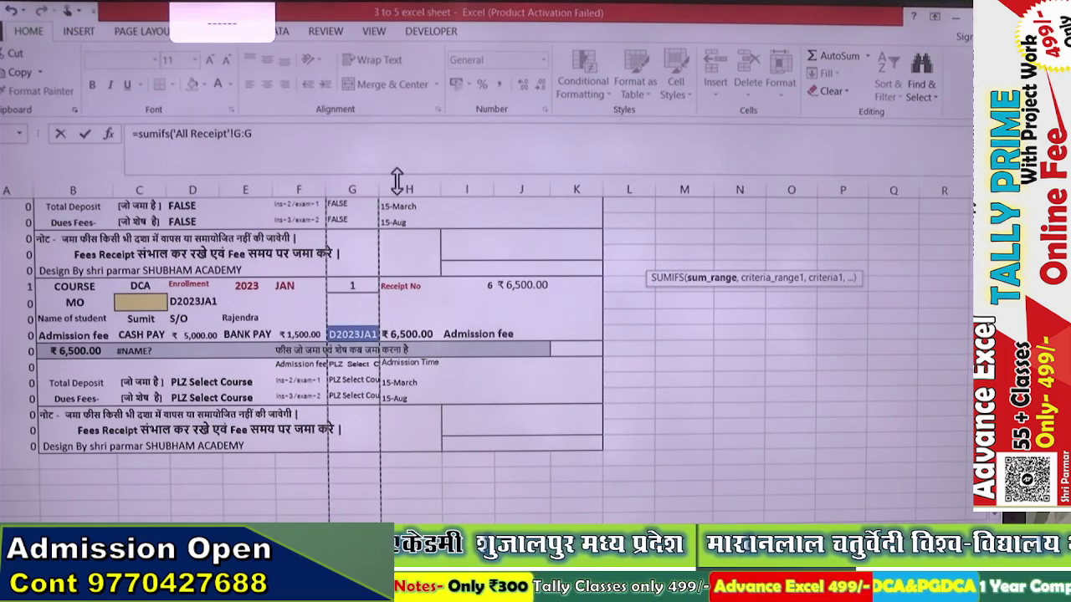
pyautogui.click(405, 189)
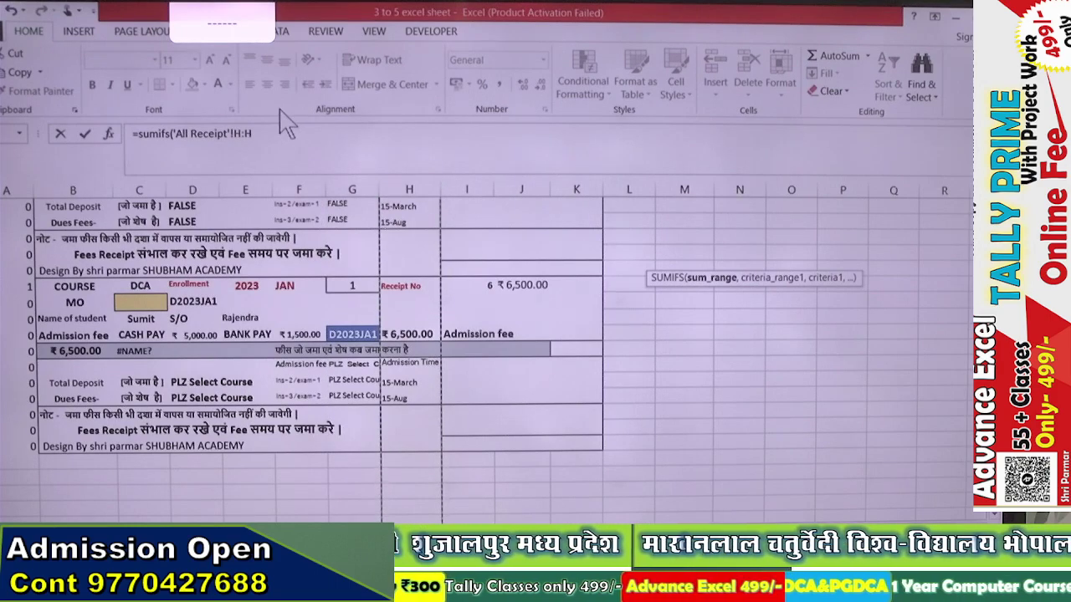
pyautogui.click(266, 133)
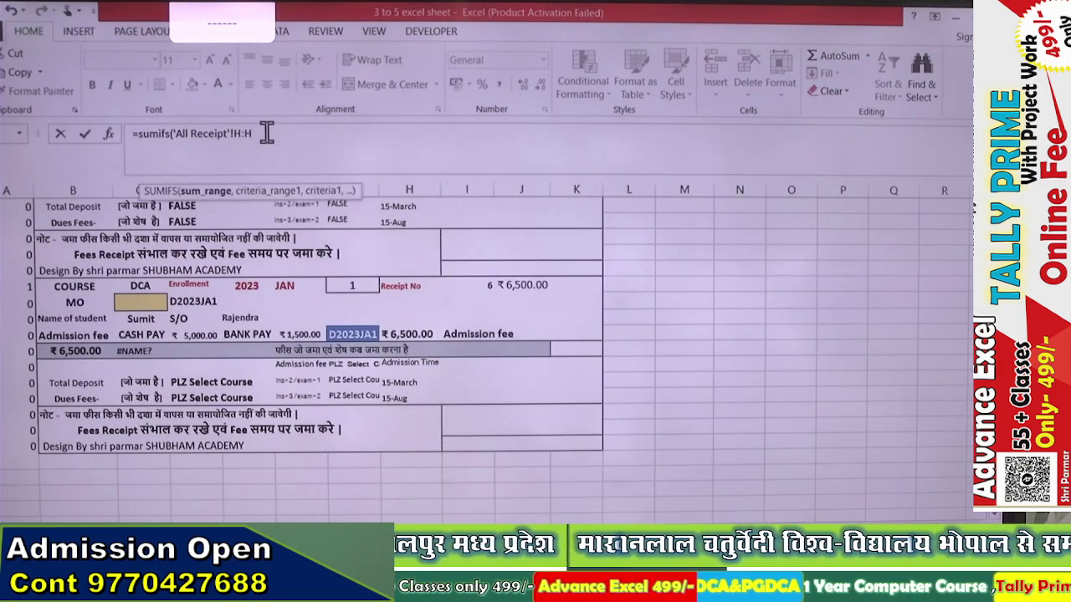
pyautogui.write(',')
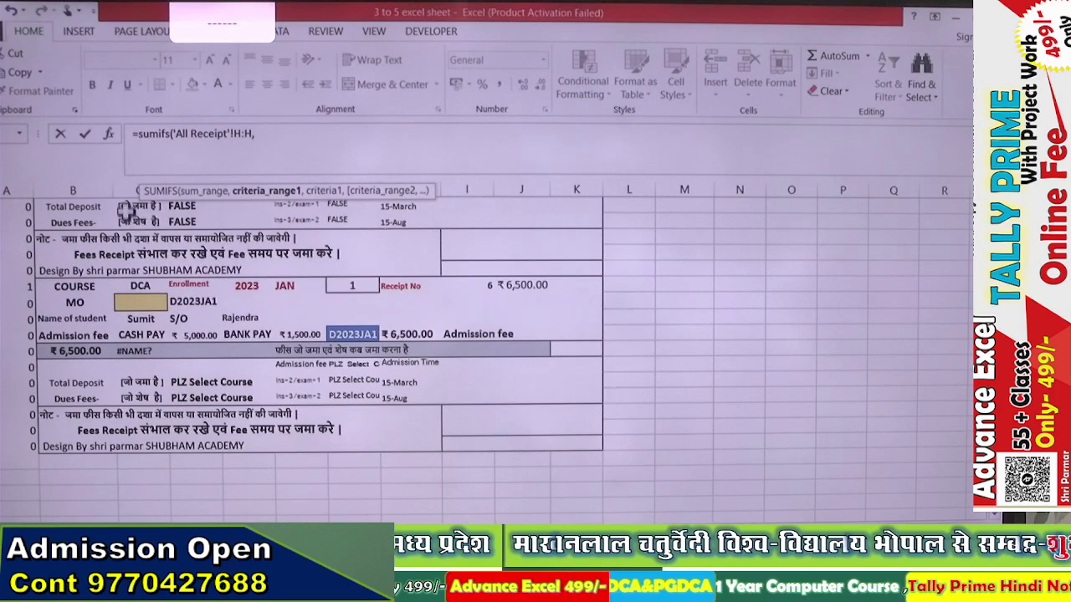
# Add the first criteria pair to the SUMIFS formula: range 'All Receipt'!G:G matched to the enrollment cell DCA!C5
pyautogui.moveTo(141, 189); pyautogui.dragTo(424, 177)
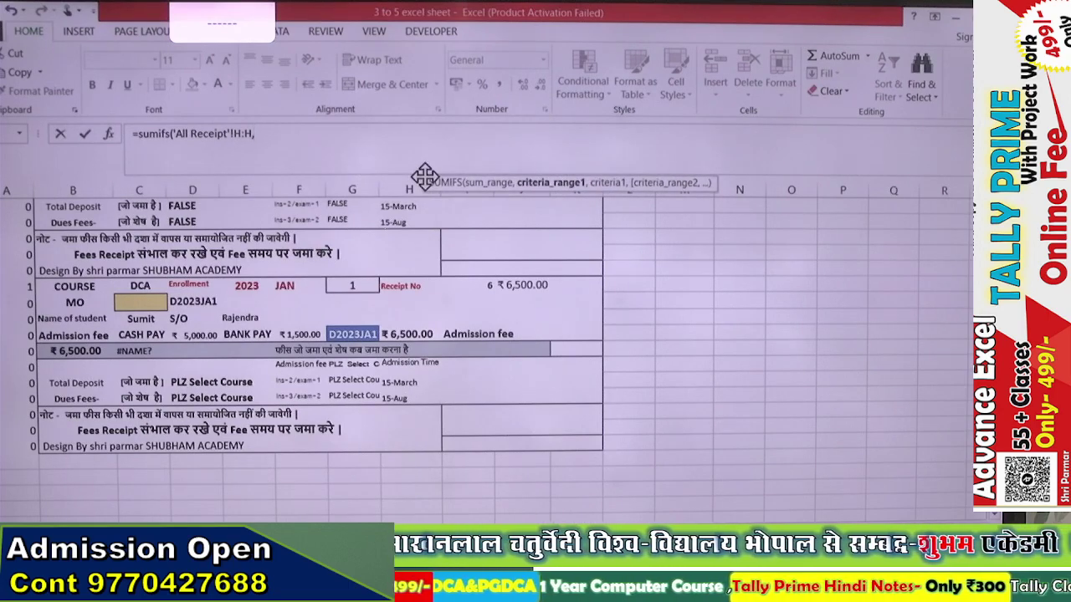
pyautogui.click(341, 183)
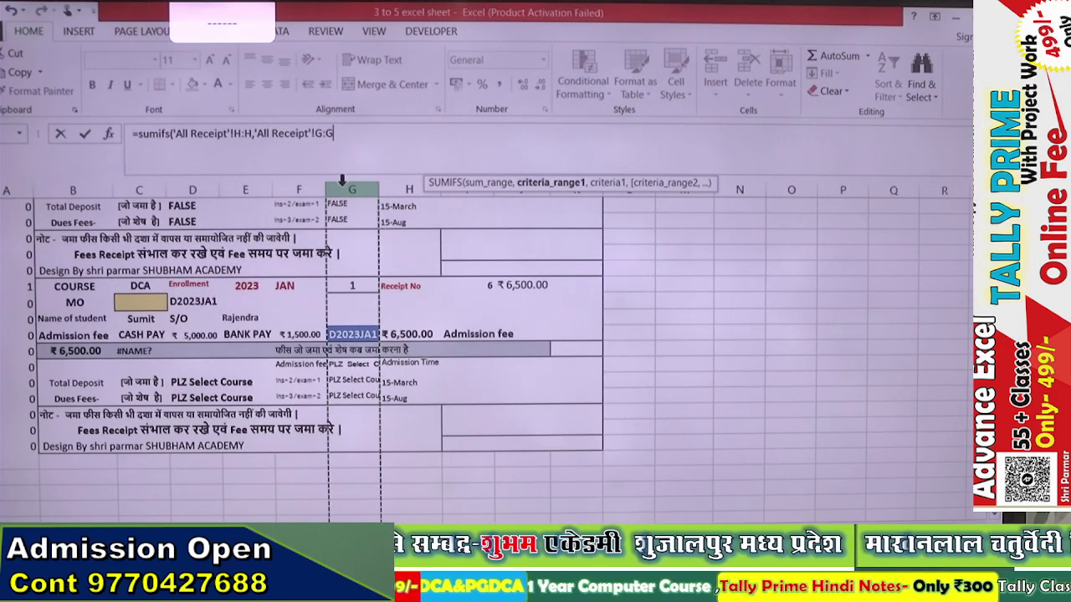
pyautogui.write(',')
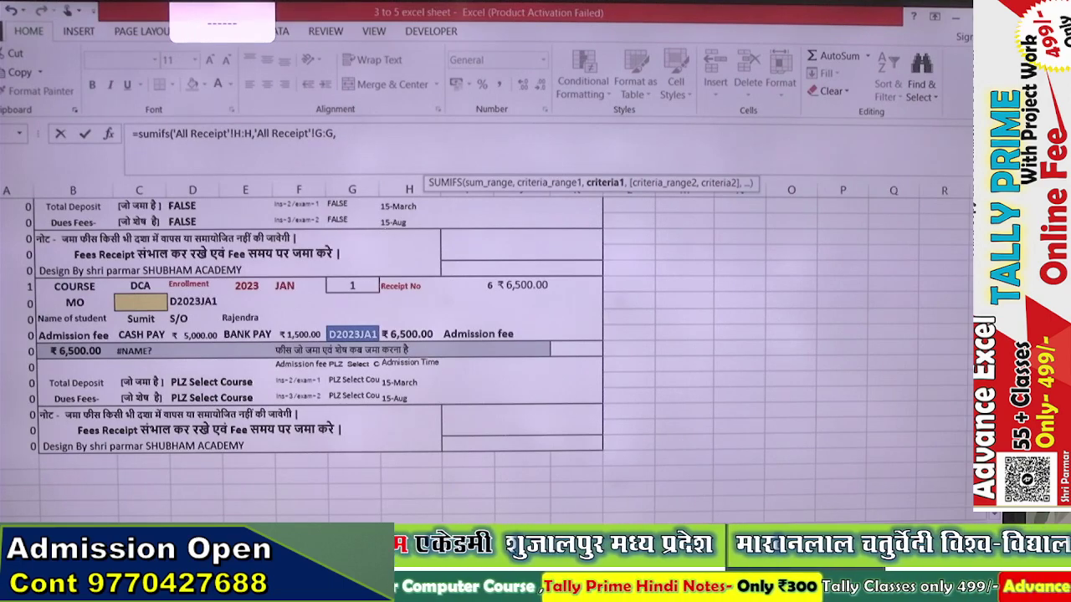
pyautogui.click(185, 532)
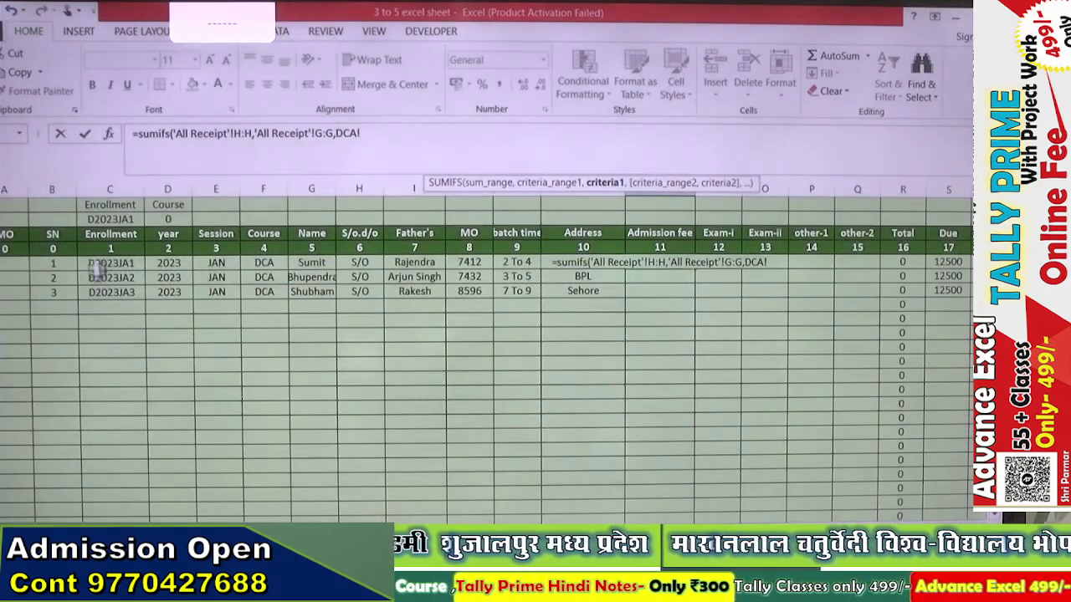
pyautogui.click(94, 261)
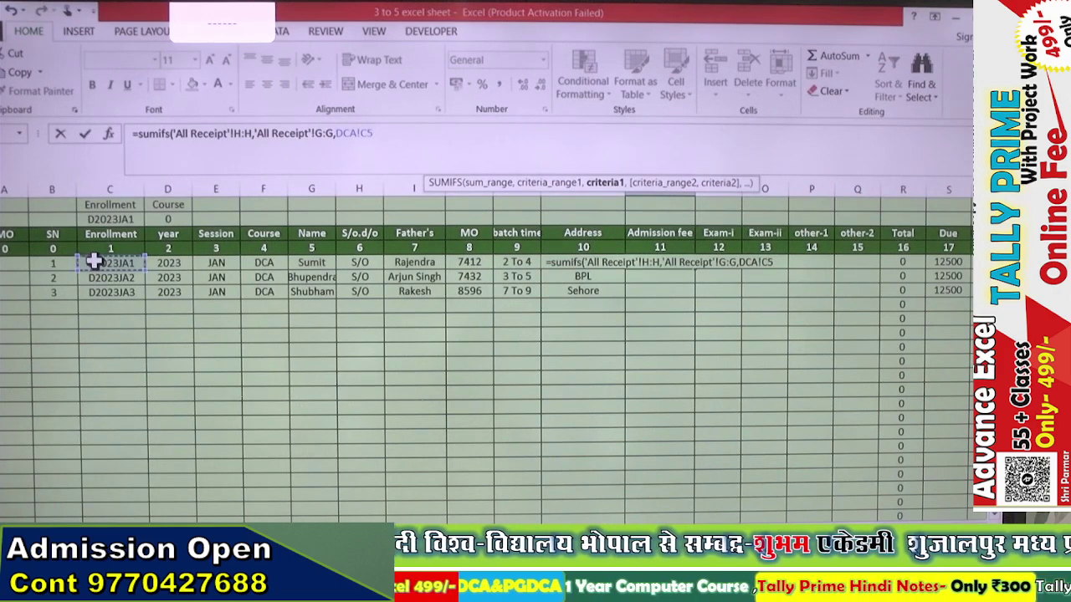
pyautogui.write(',')
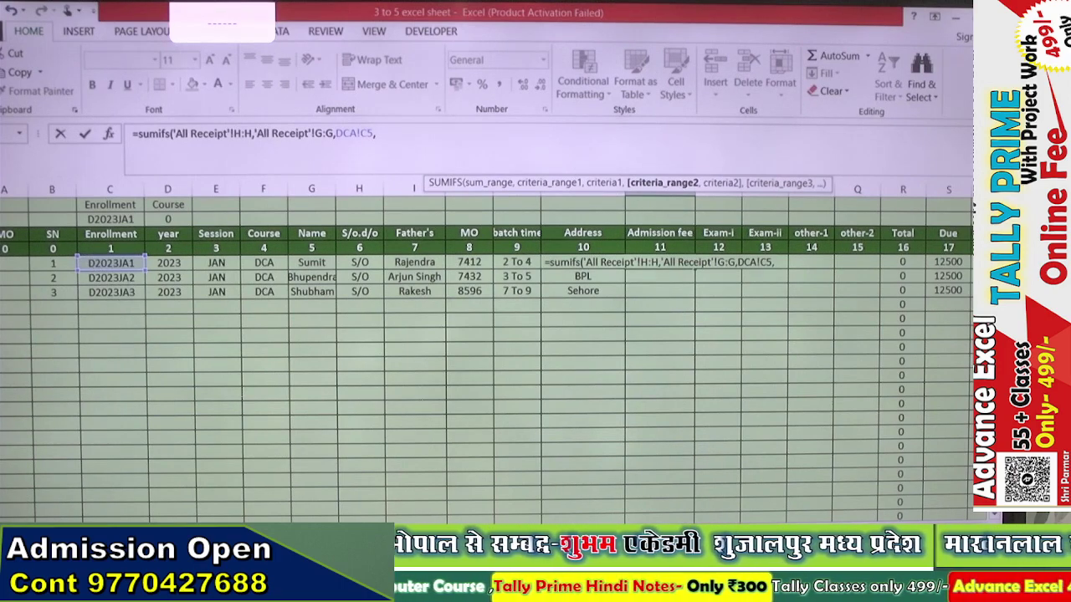
# Complete the SUMIFS formula with DCA!I:I as the second criteria range and the Admission fee header DCA!M3 as its criterion
pyautogui.hotkey('ctrl', 'pagedown')
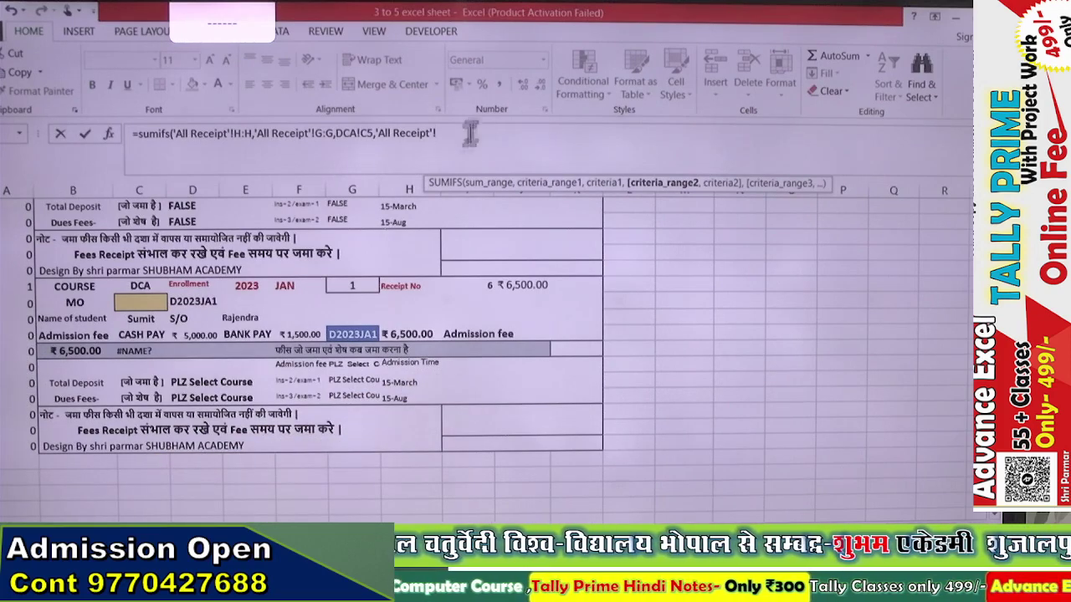
pyautogui.moveTo(424, 183); pyautogui.dragTo(568, 174)
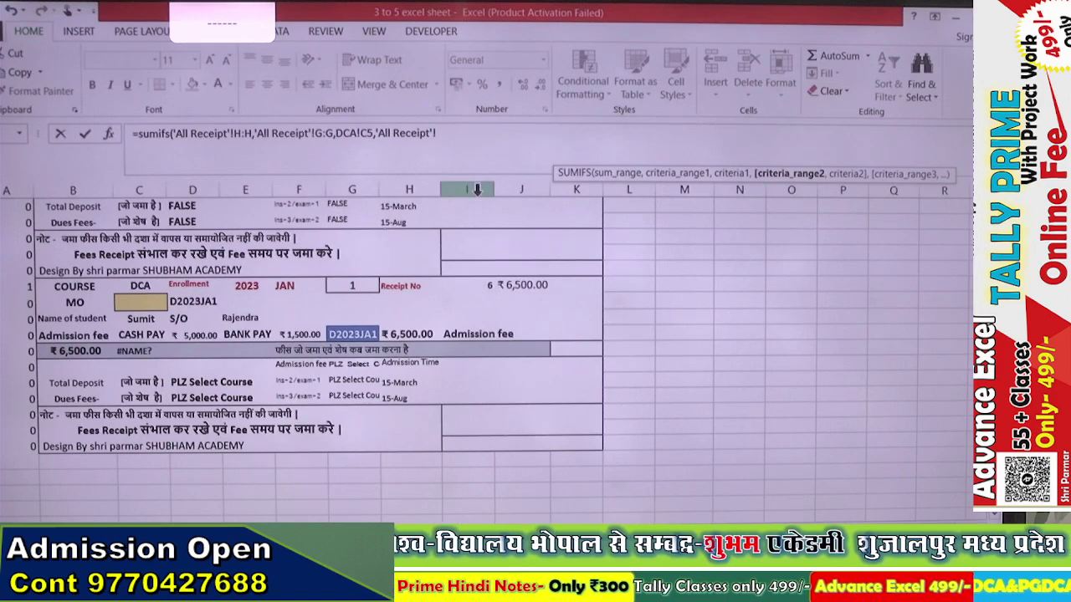
pyautogui.click(477, 186)
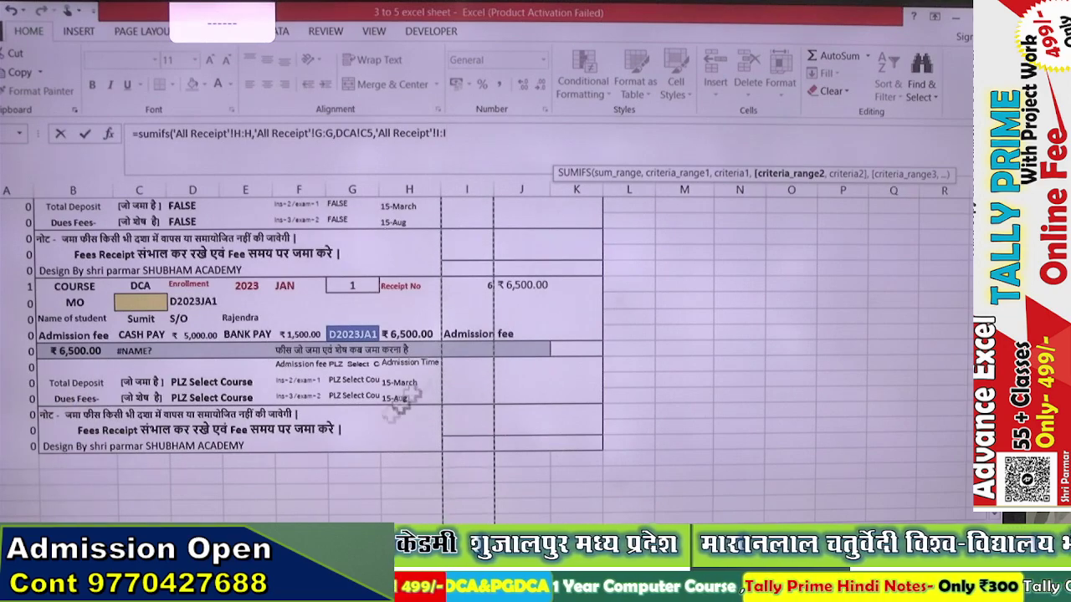
pyautogui.click(535, 533)
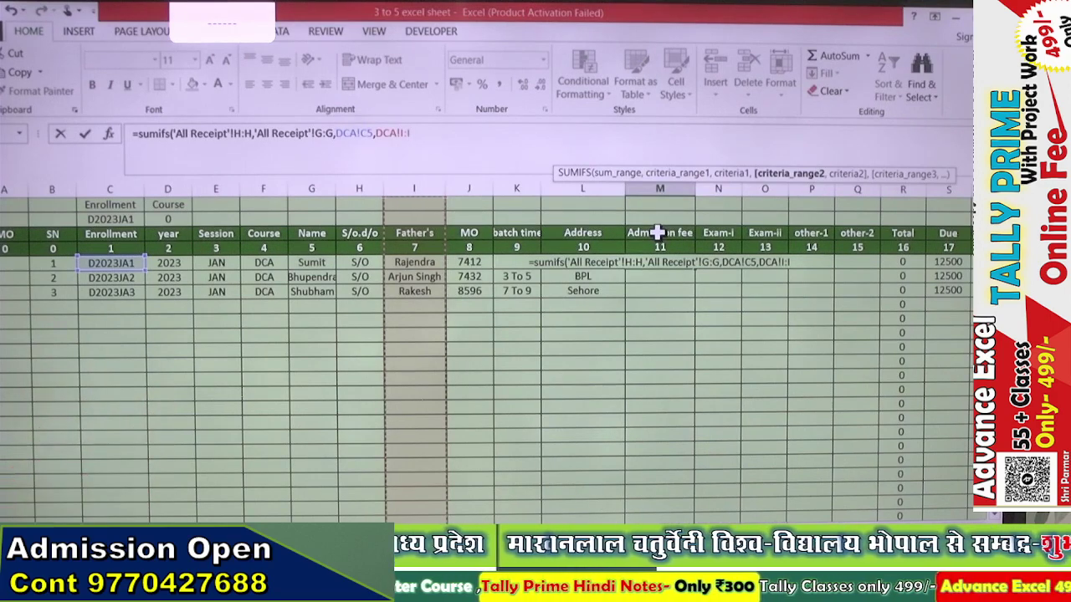
pyautogui.write(',')
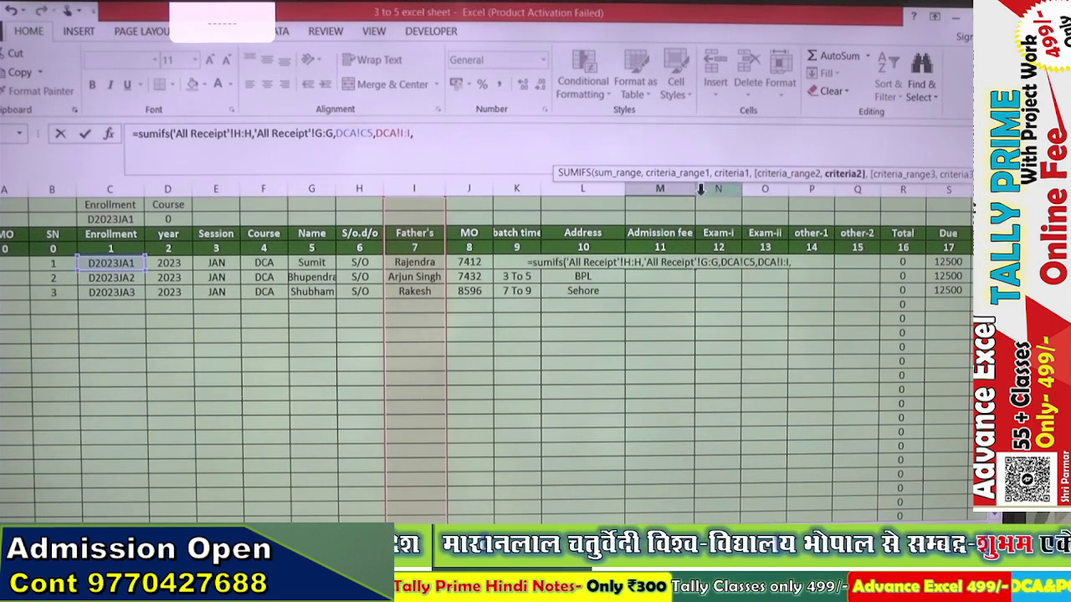
pyautogui.click(672, 233)
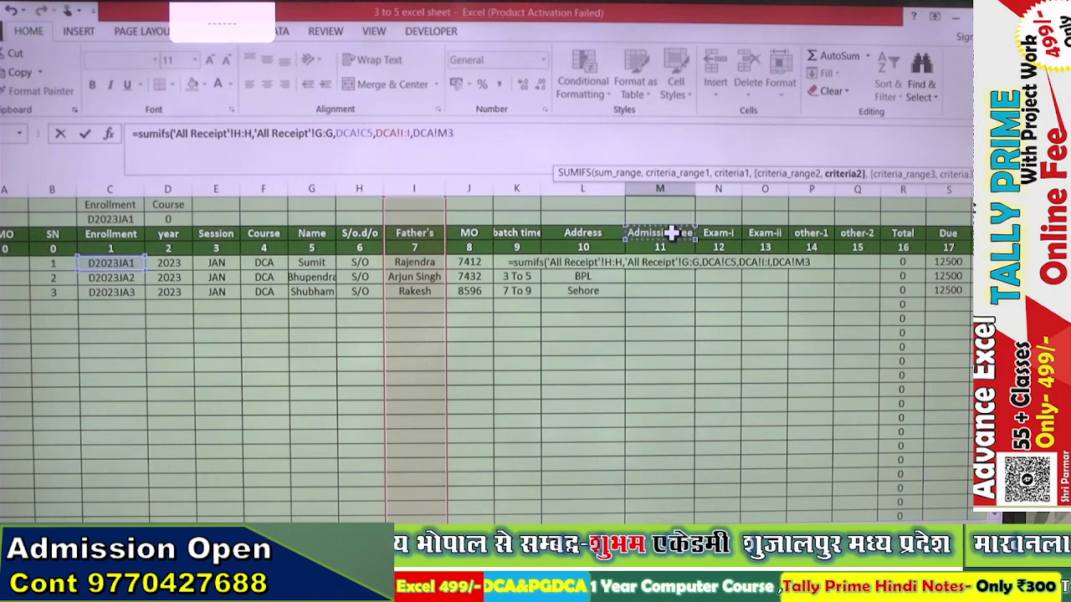
pyautogui.write(')')
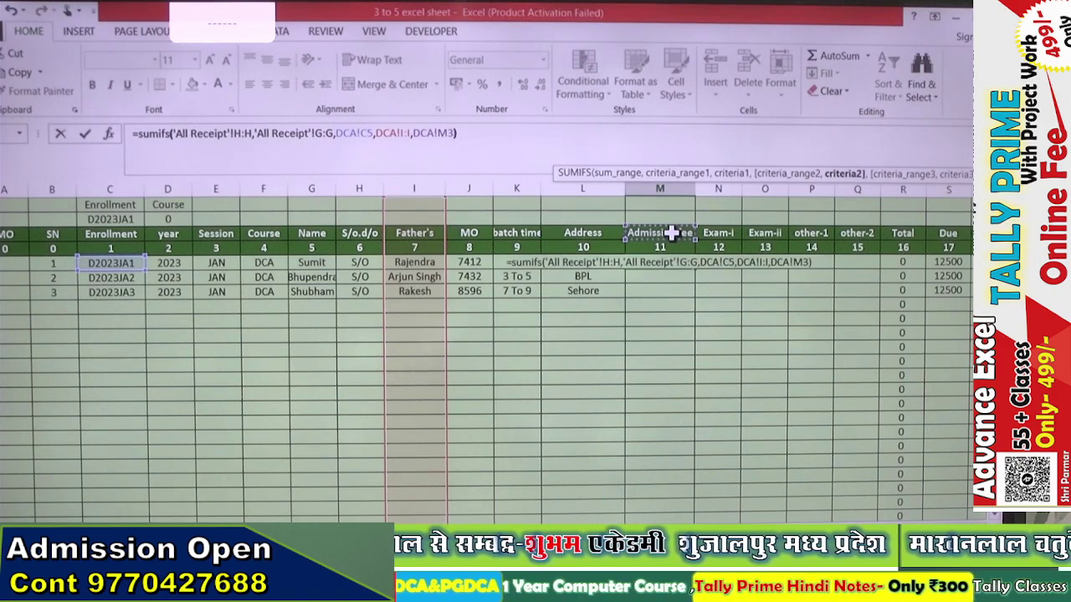
pyautogui.press('Return')
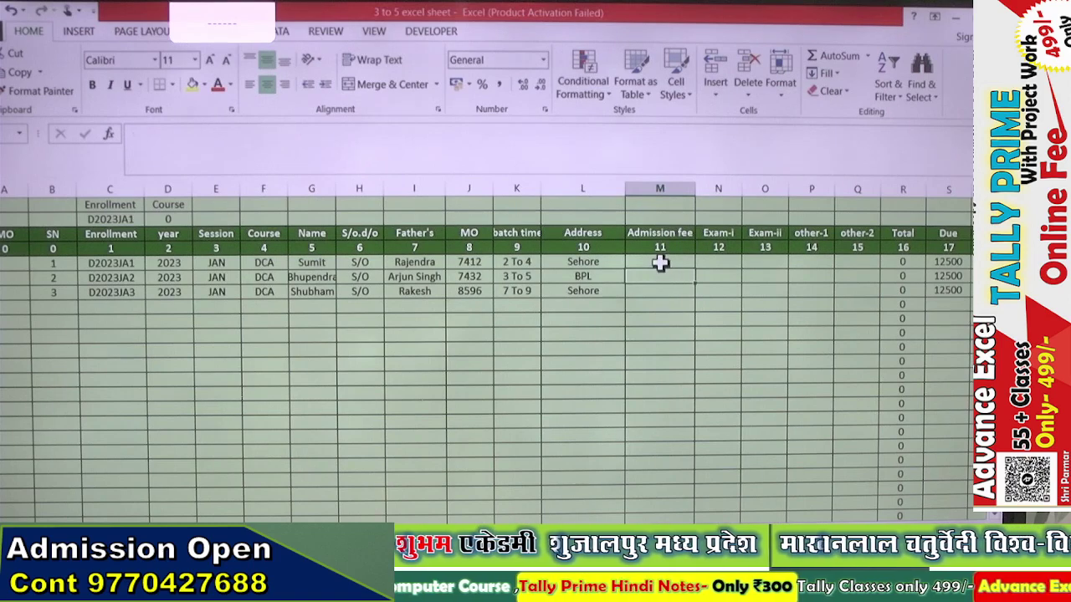
# Autofit the width of column I on the All Receipt sheet to its contents
pyautogui.click(660, 262)
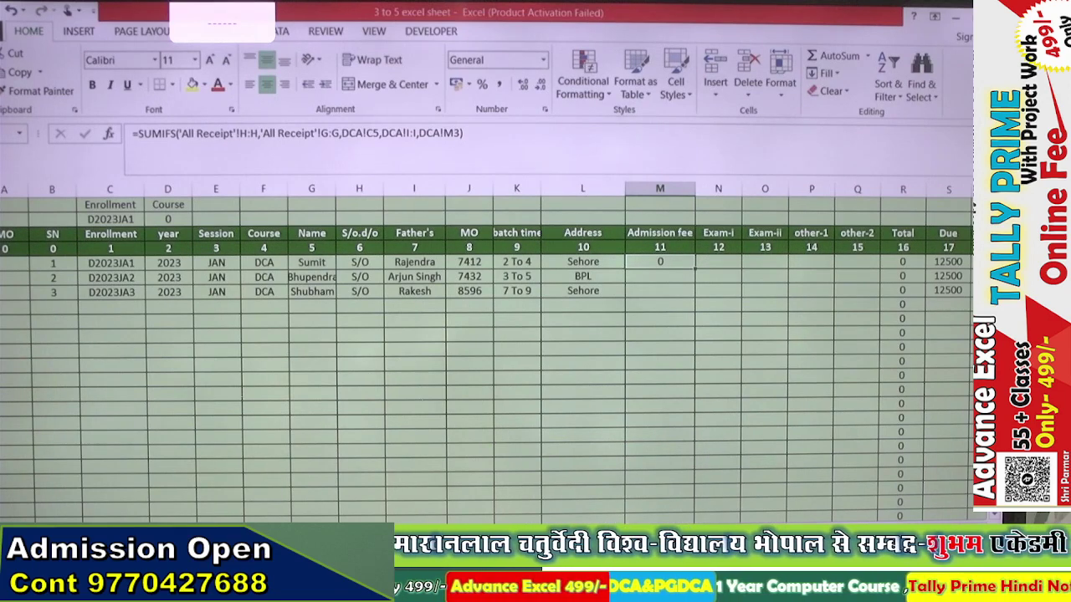
pyautogui.click(347, 536)
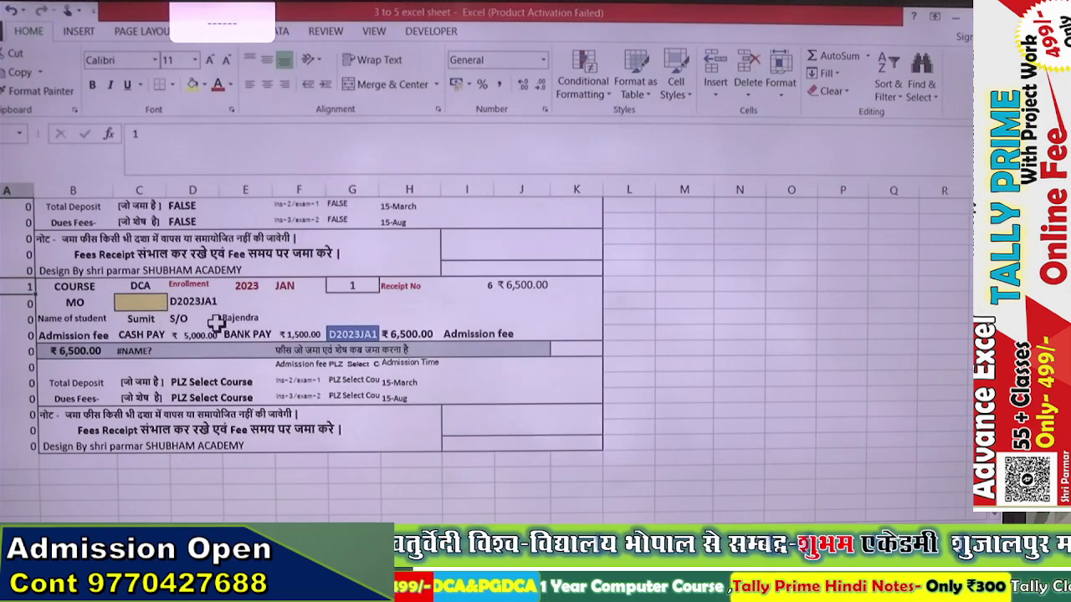
pyautogui.click(276, 537)
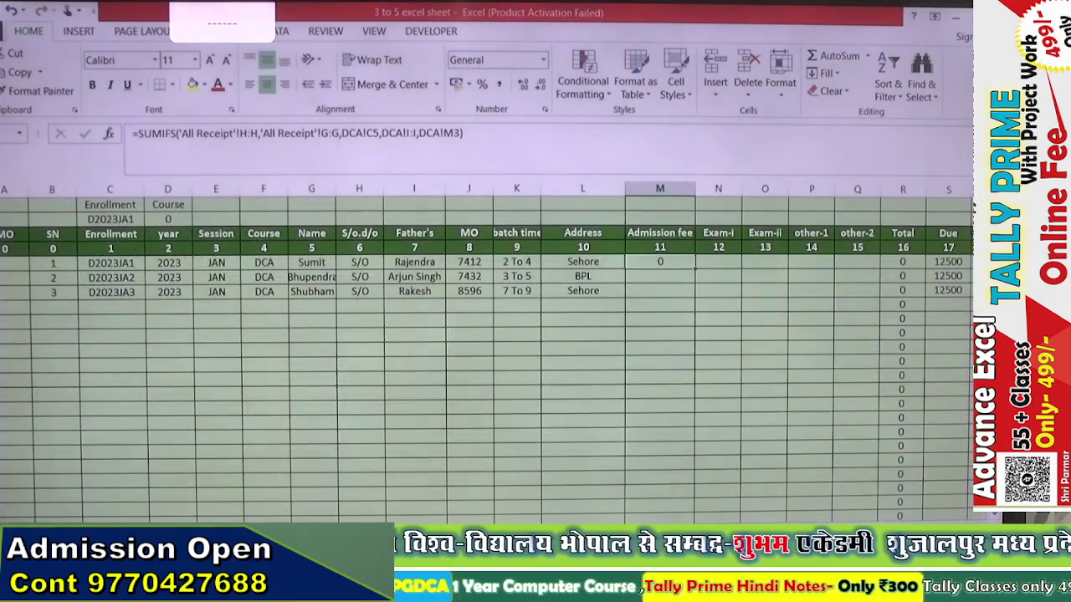
pyautogui.click(347, 537)
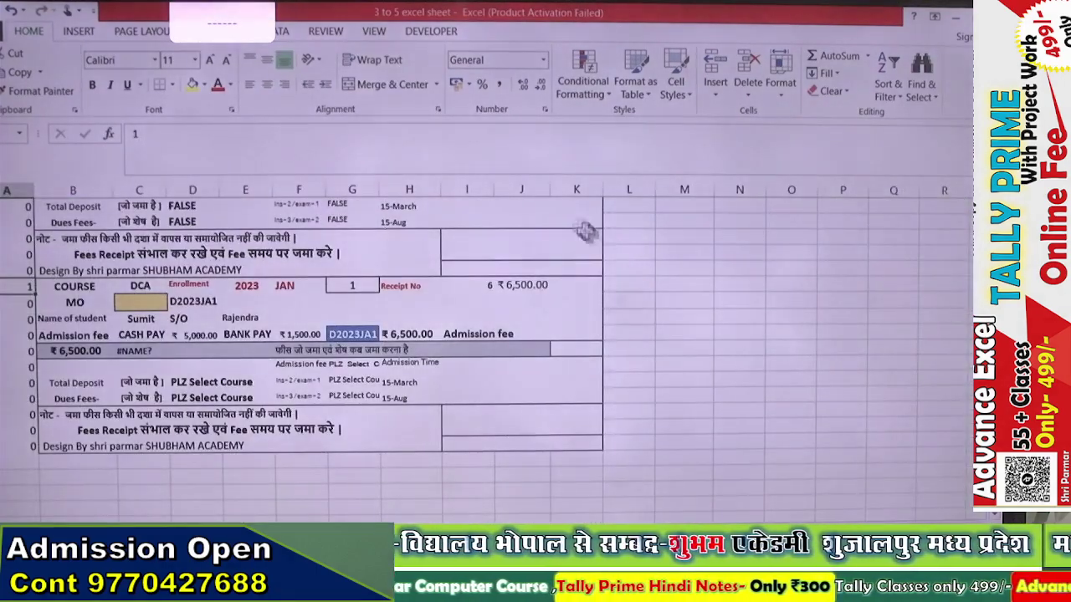
pyautogui.click(491, 190)
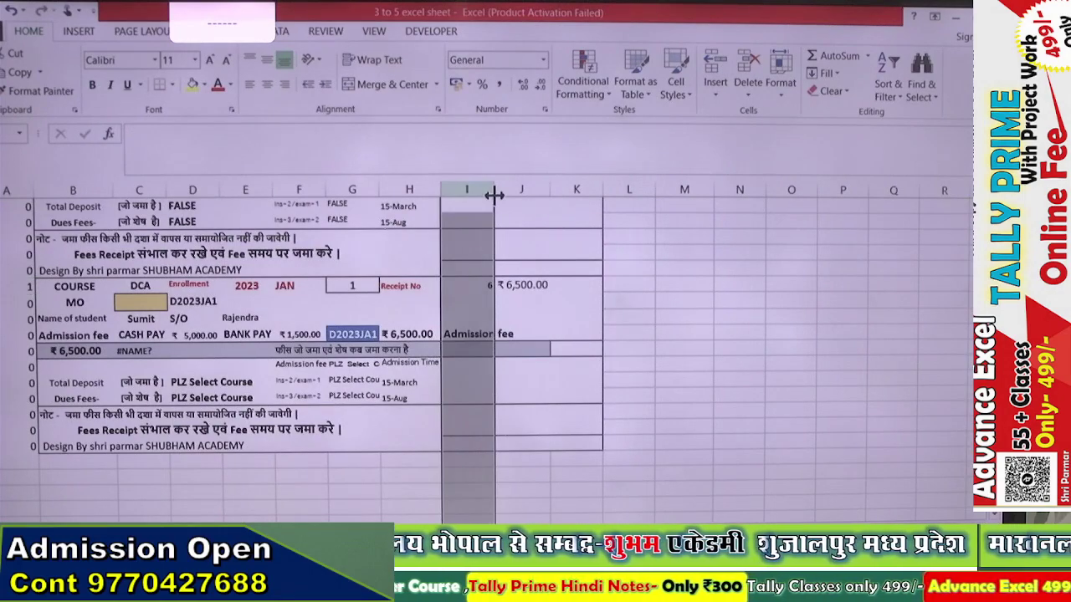
pyautogui.doubleClick(493, 190)
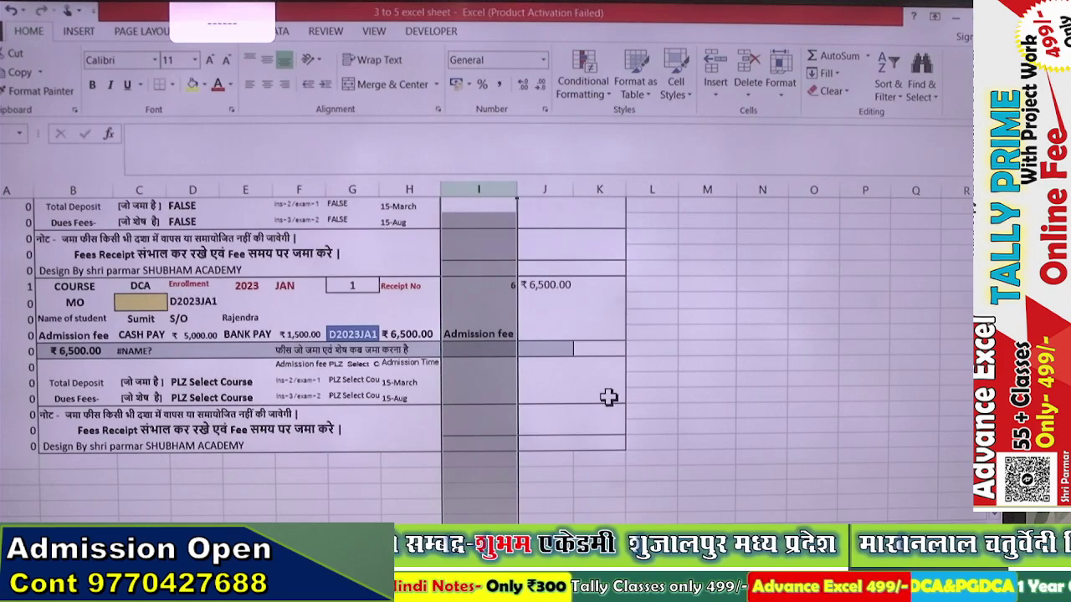
pyautogui.click(568, 463)
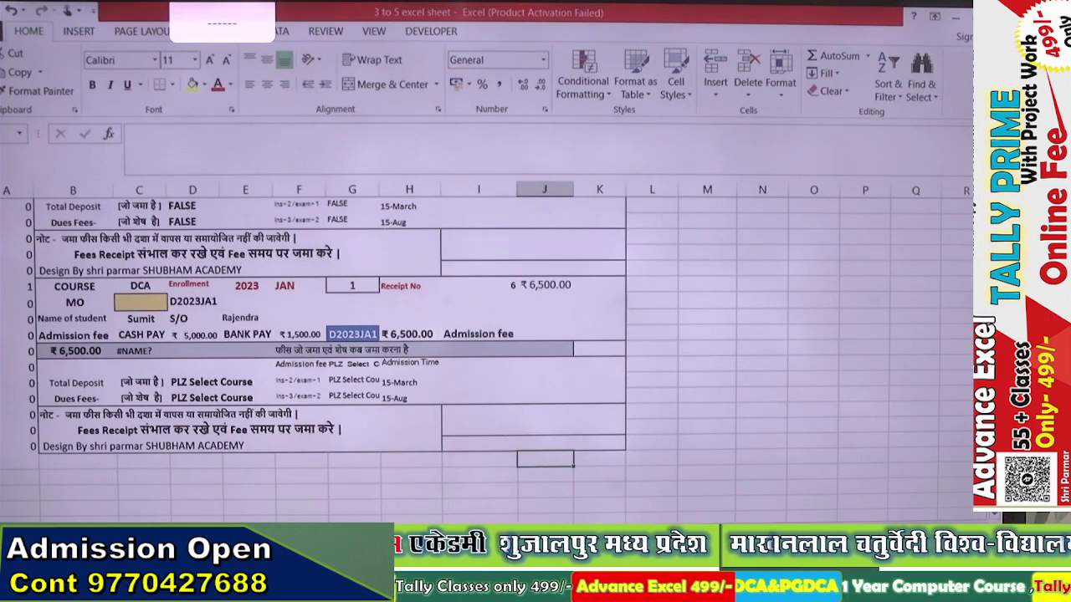
# Compare the Admission fee formula's references on the DCA sheet with the entries on the All Receipt and fee receipt sheets
pyautogui.hotkey('ctrl', 'pageup')
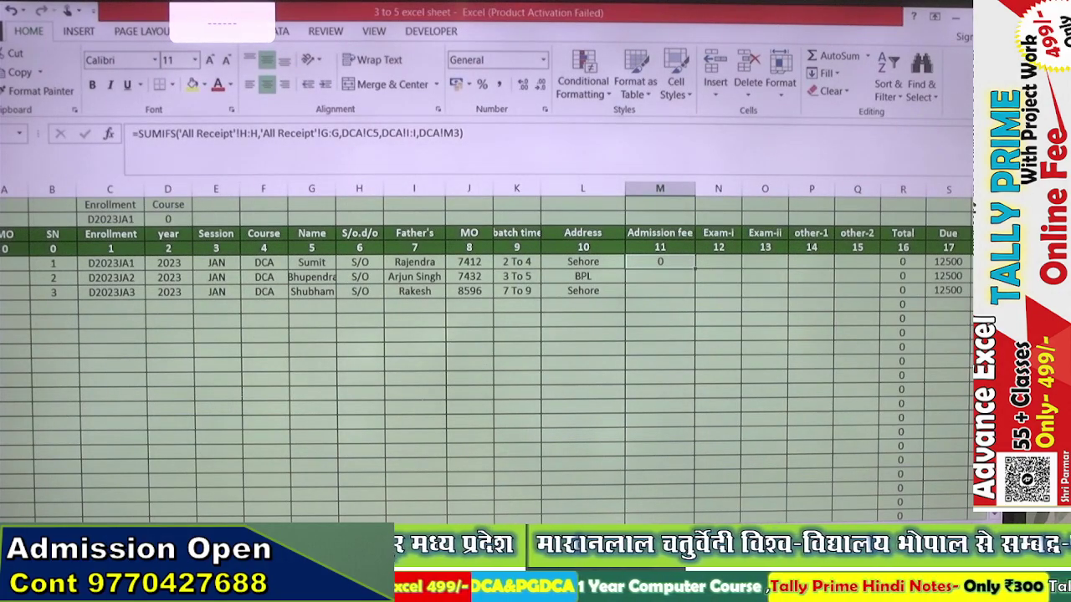
pyautogui.hotkey('ctrl', 'pagedown')
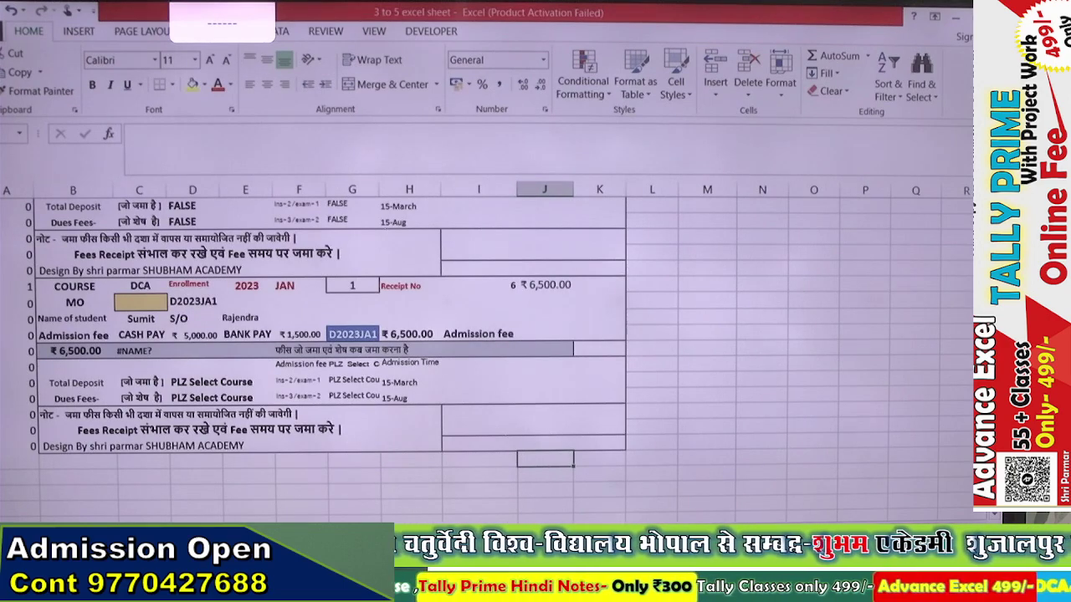
pyautogui.hotkey('ctrl', 'pageup')
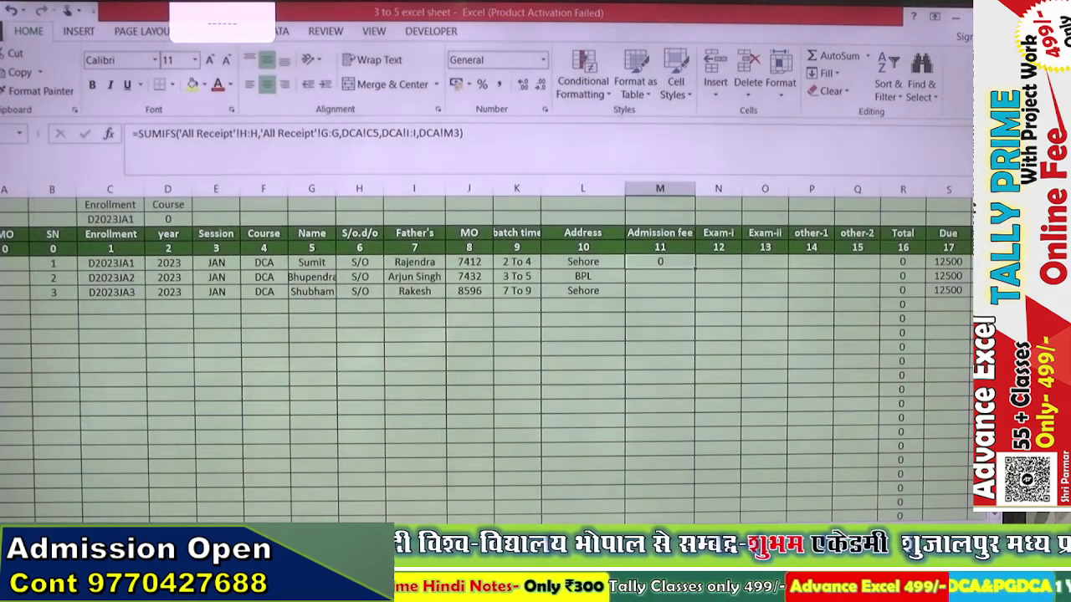
pyautogui.hotkey('ctrl', 'pagedown')
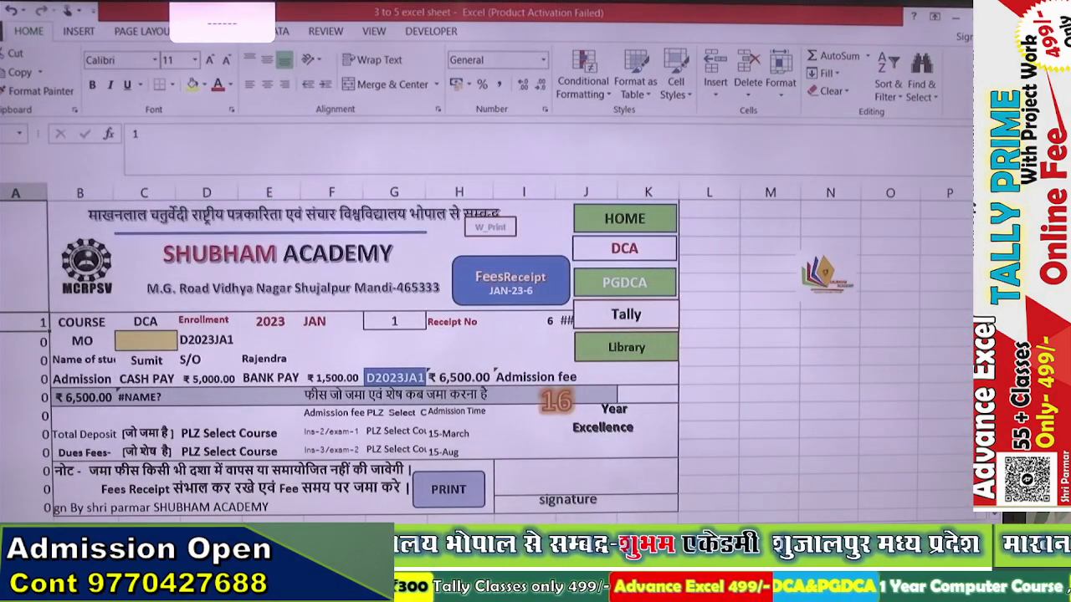
pyautogui.hotkey('ctrl', 'pagedown')
pyautogui.hotkey('ctrl', 'pageup')
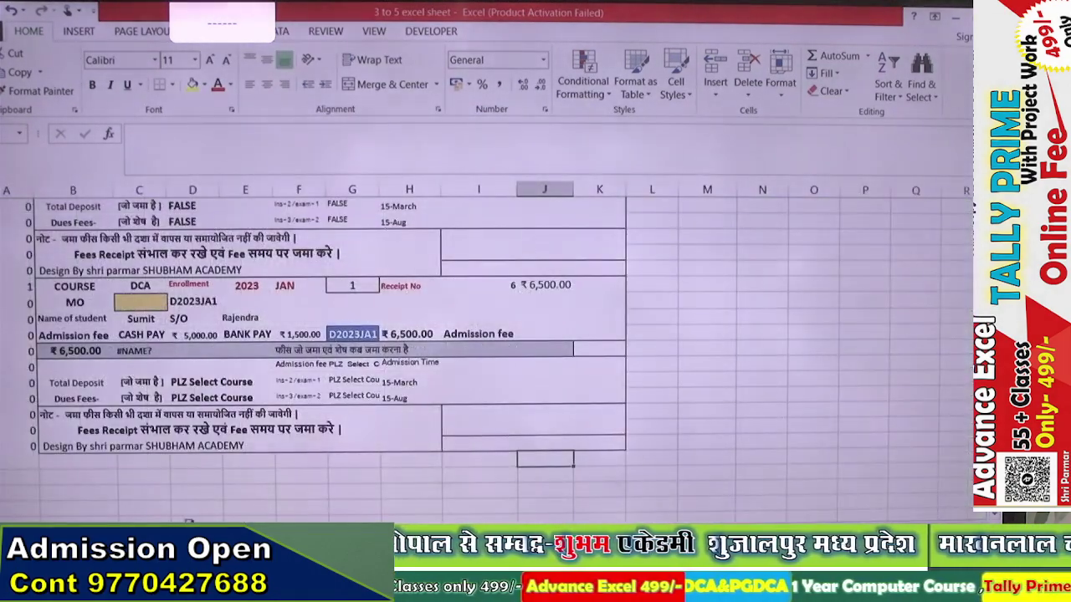
pyautogui.hotkey('ctrl', 'pageup')
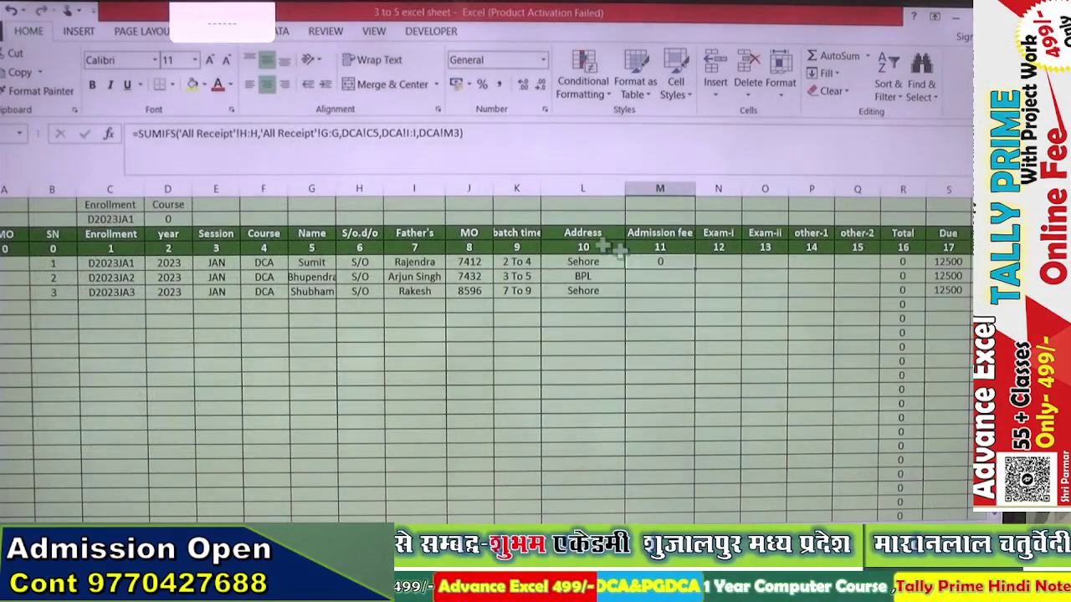
# Replace the second criteria range DCA!I:I in the first student's Admission fee formula with 'All Receipt'!I:I
pyautogui.click(485, 139)
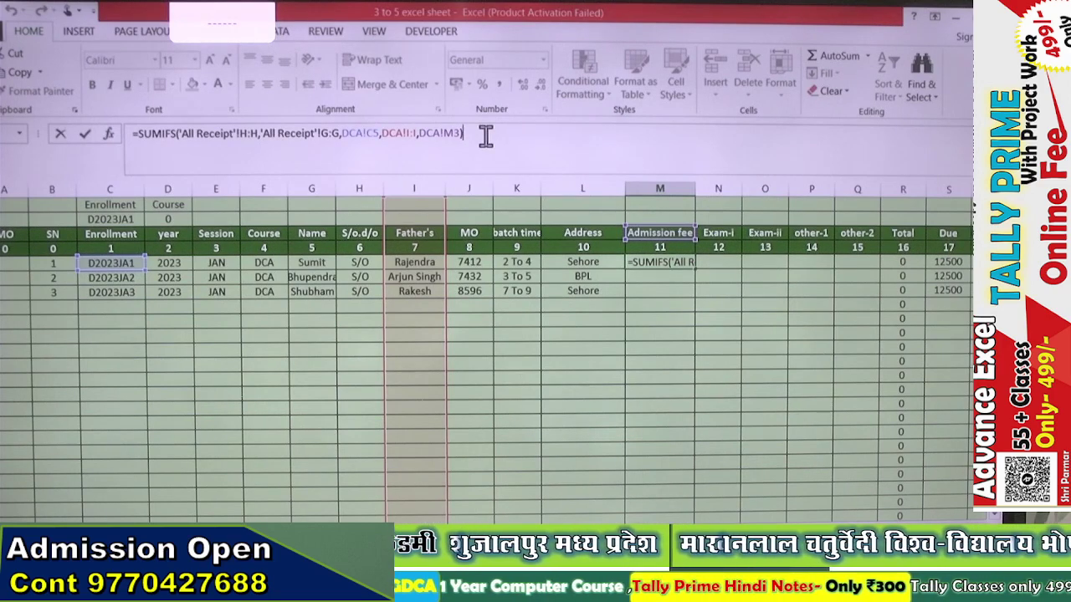
pyautogui.click(416, 136)
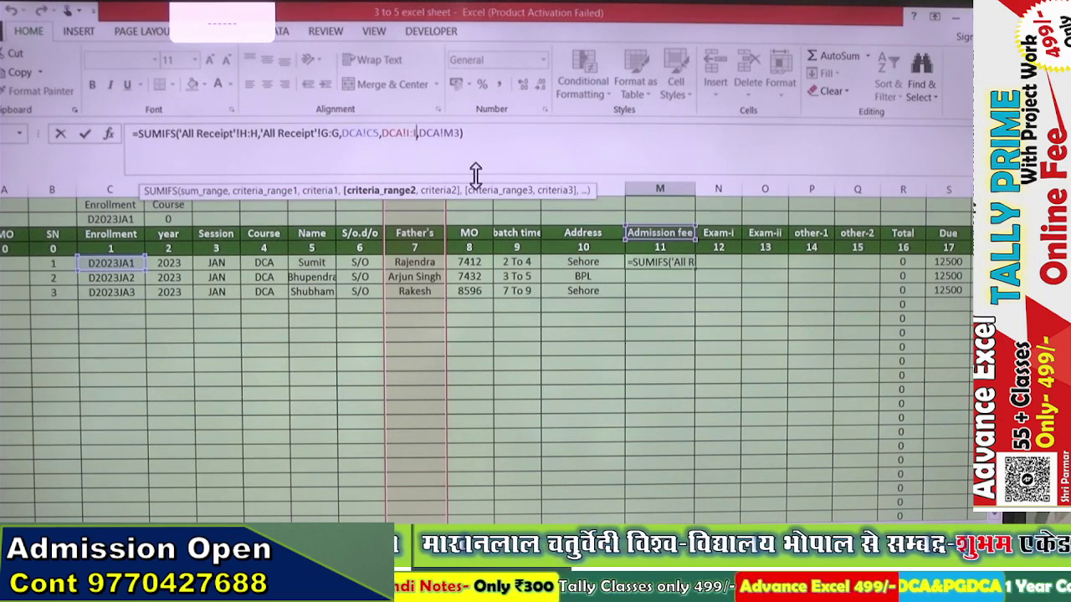
pyautogui.press('BackSpace')
pyautogui.press('BackSpace')
pyautogui.press('BackSpace')
pyautogui.press('BackSpace')
pyautogui.press('BackSpace')
pyautogui.press('BackSpace')
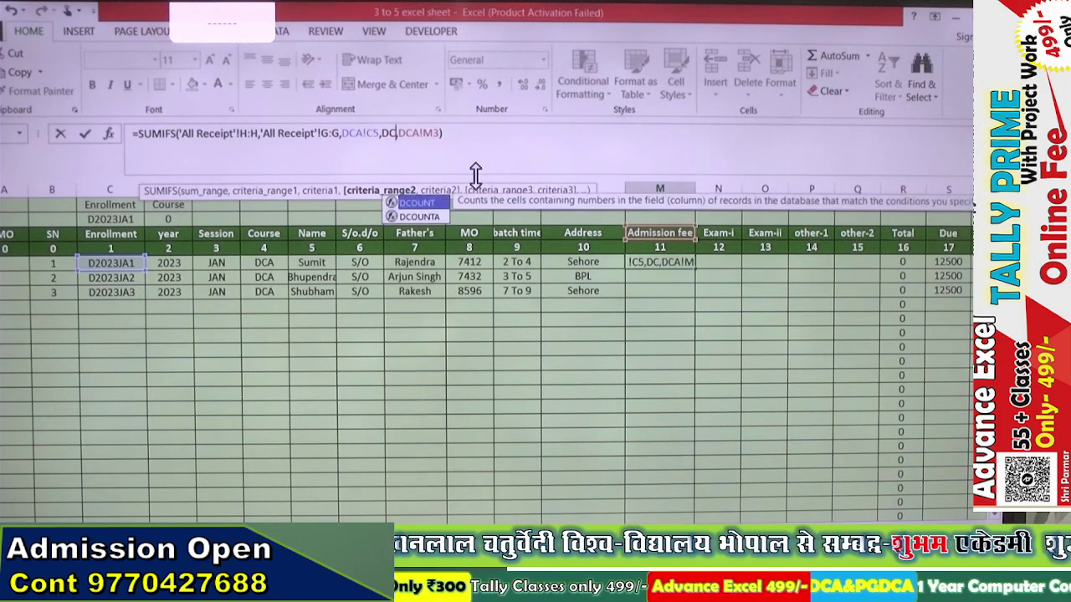
pyautogui.press('BackSpace')
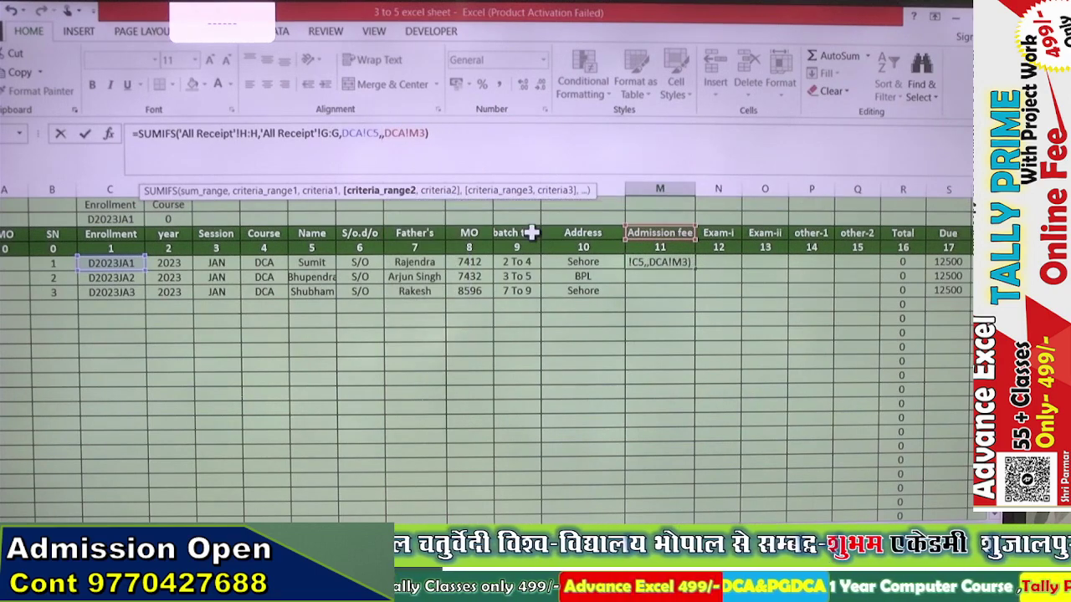
pyautogui.click(408, 534)
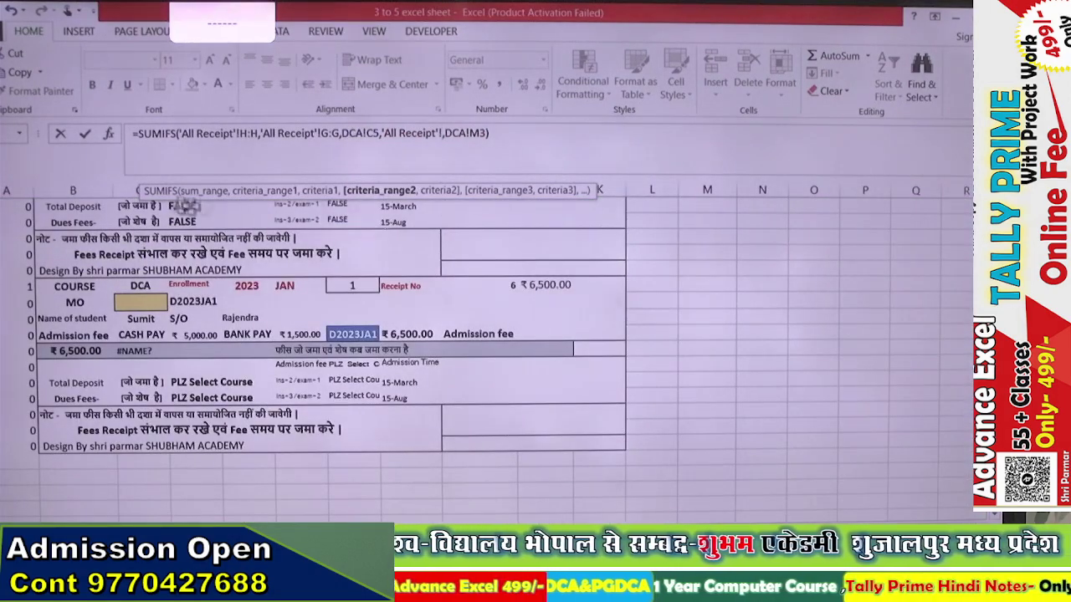
pyautogui.moveTo(143, 191); pyautogui.dragTo(657, 211)
pyautogui.click(473, 186)
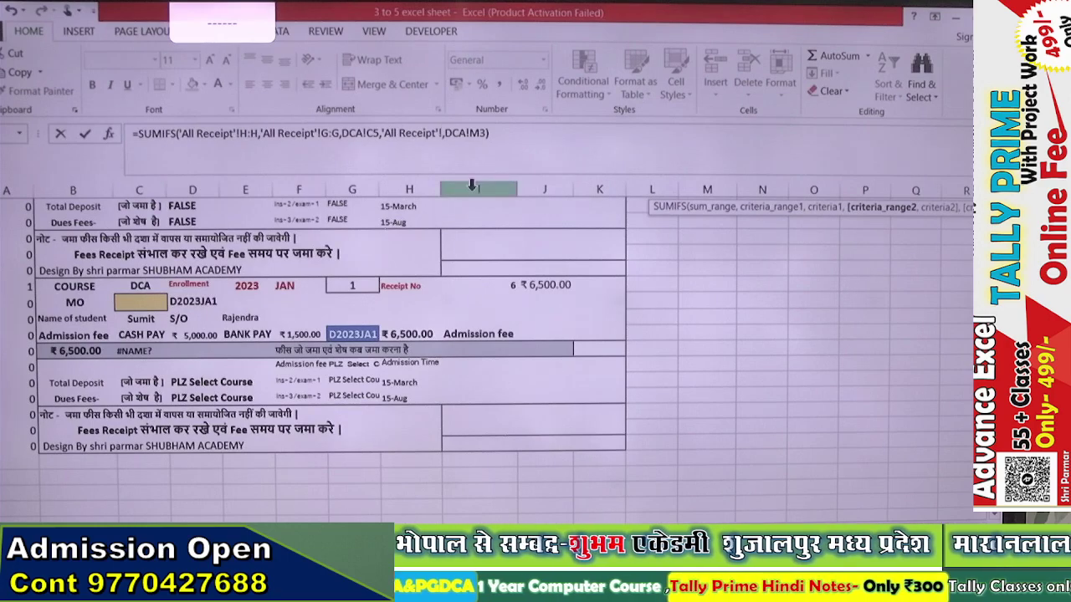
pyautogui.click(472, 185)
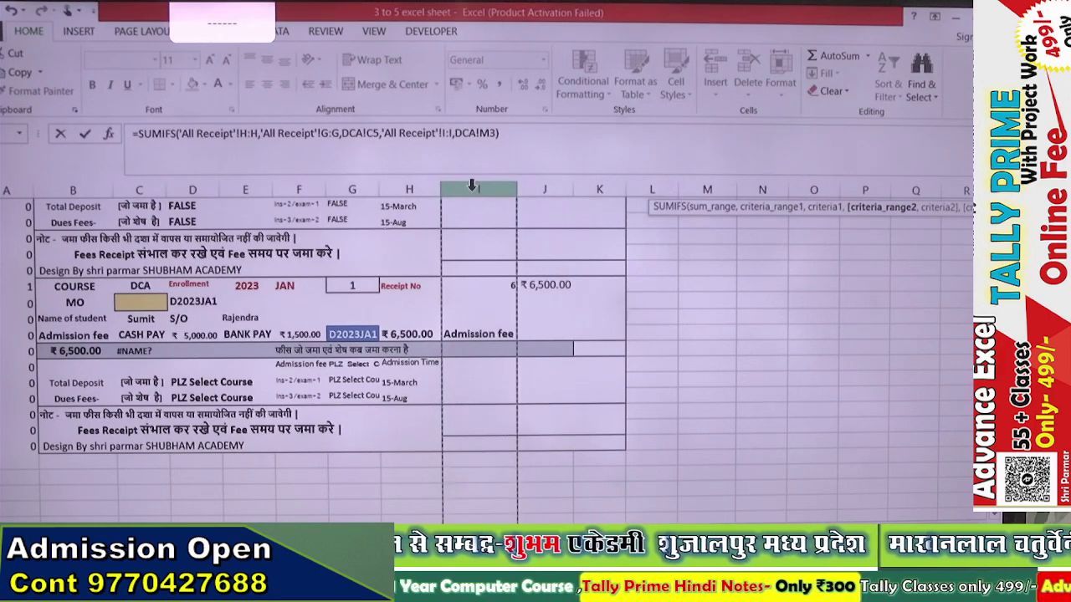
pyautogui.press('Return')
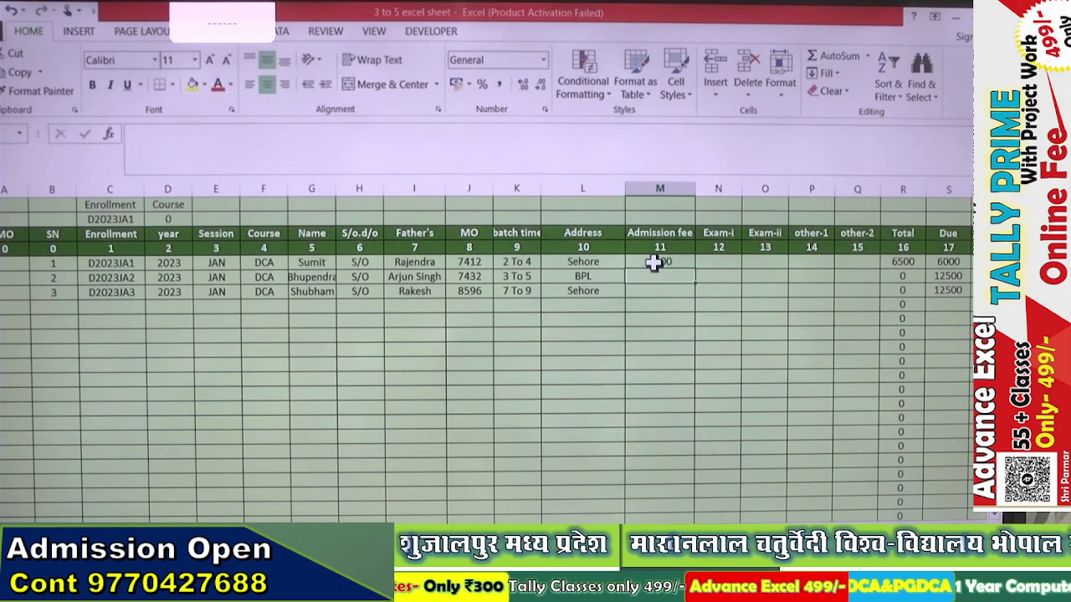
# Fill the SUMIFS formula from the first student's row down the Admission fee column of the DCA sheet
pyautogui.click(654, 262)
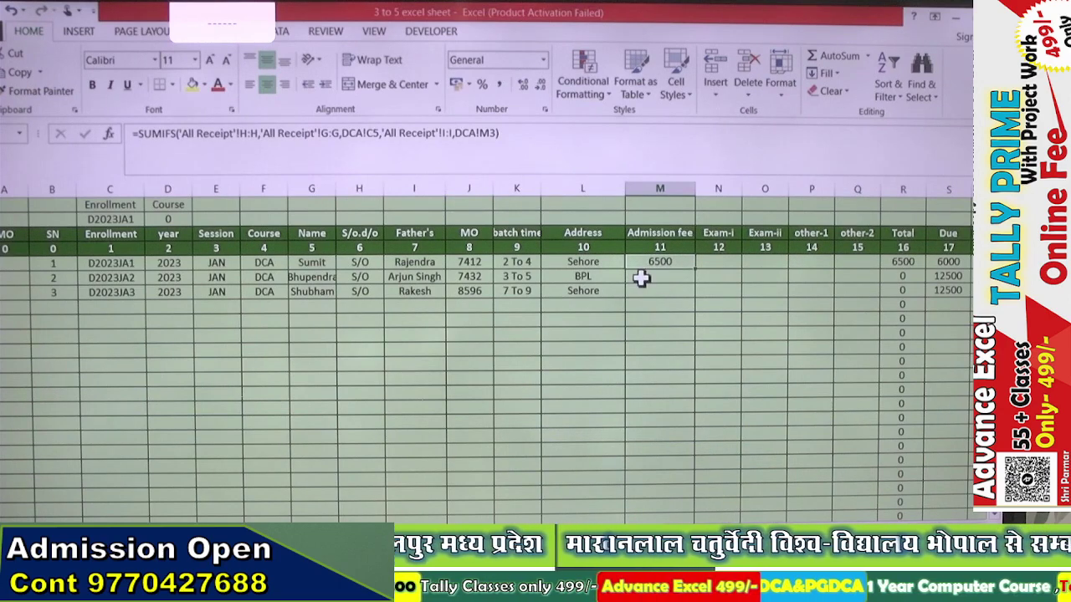
pyautogui.click(640, 275)
pyautogui.click(659, 264)
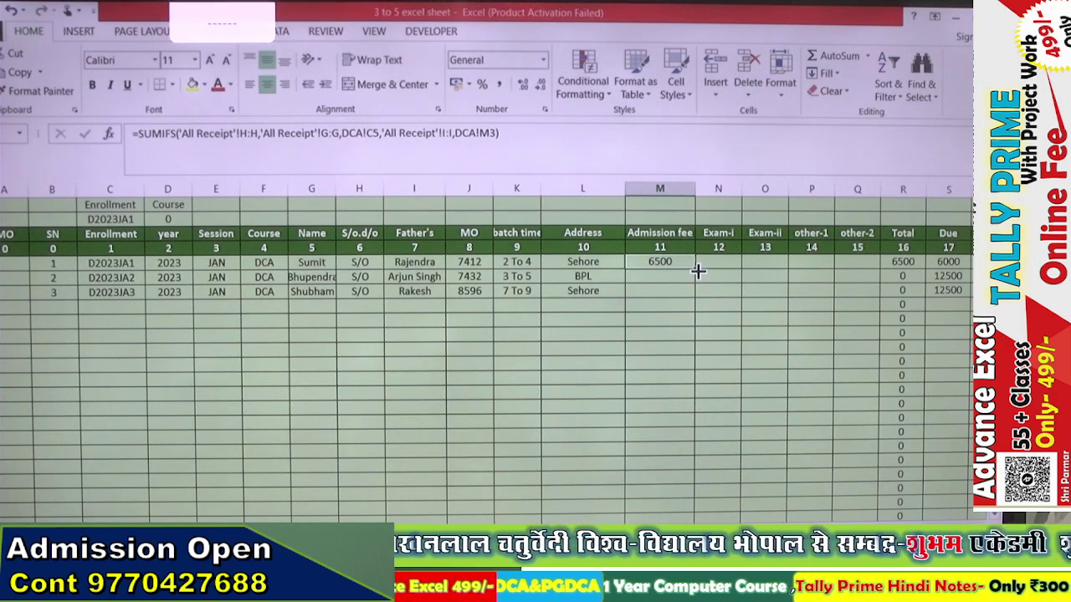
pyautogui.doubleClick(694, 269)
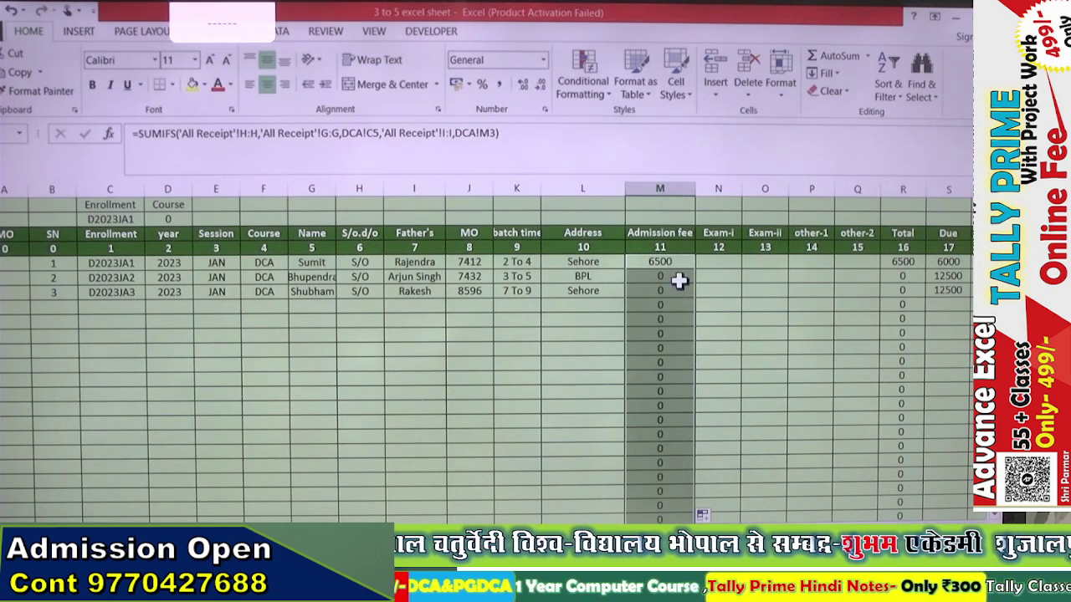
pyautogui.click(685, 307)
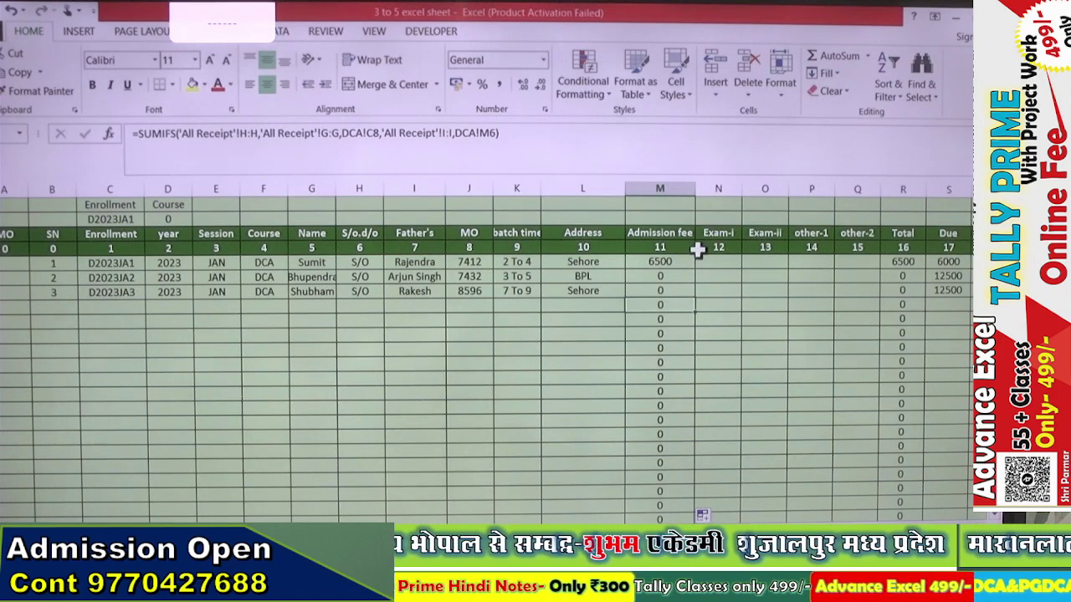
# Set the enrollment serial on the fee receipt sheet to 2
pyautogui.click(100, 533)
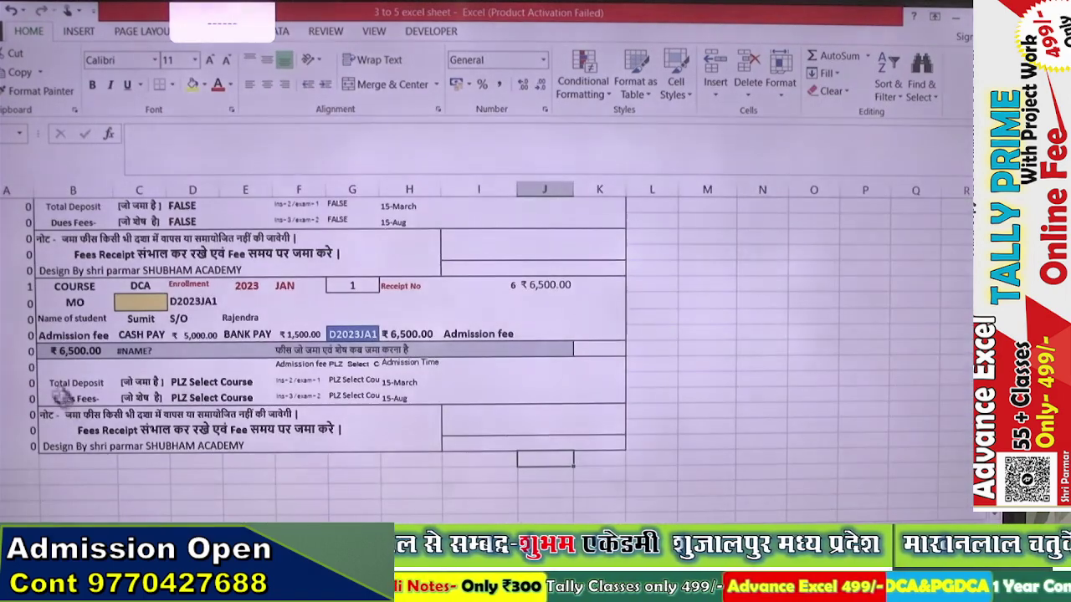
pyautogui.click(32, 382)
pyautogui.click(159, 534)
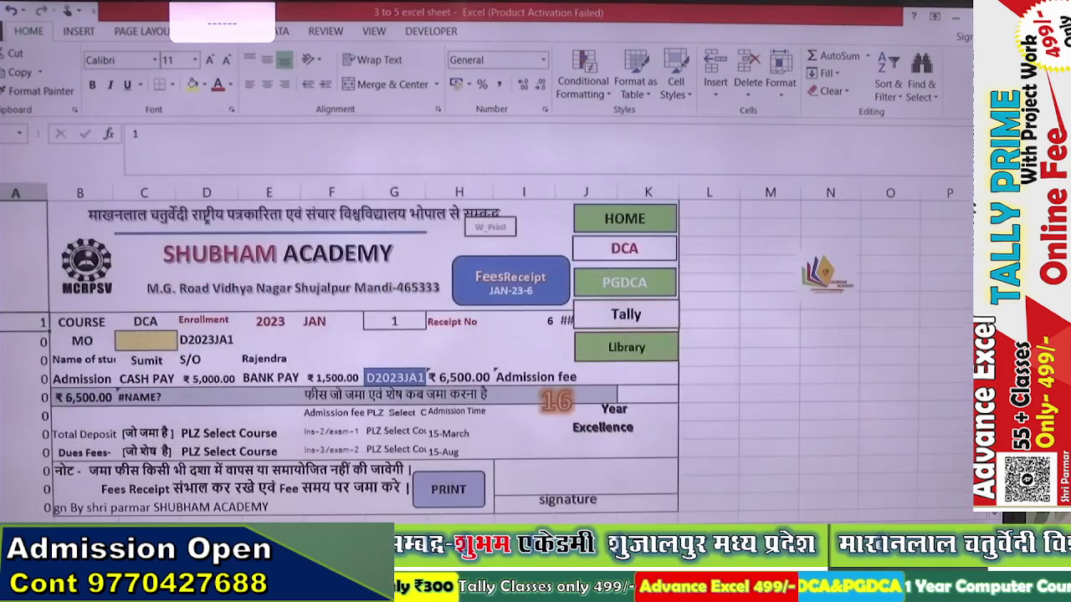
pyautogui.click(401, 325)
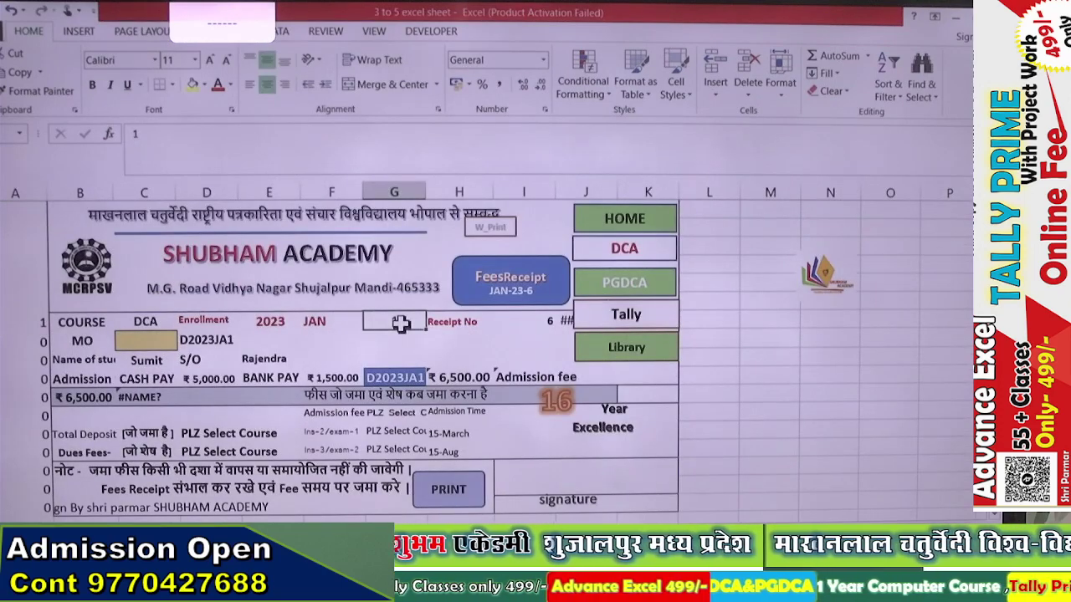
pyautogui.write('2')
pyautogui.press('Return')
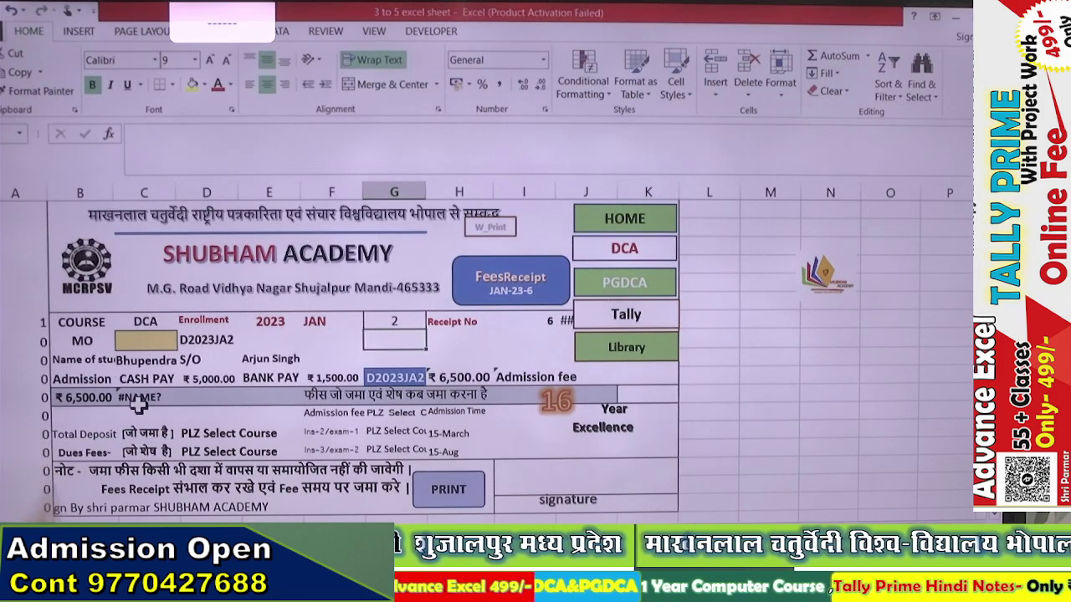
# Set the receipt's cash payment to 4000 and its bank payment to 1000
pyautogui.click(209, 379)
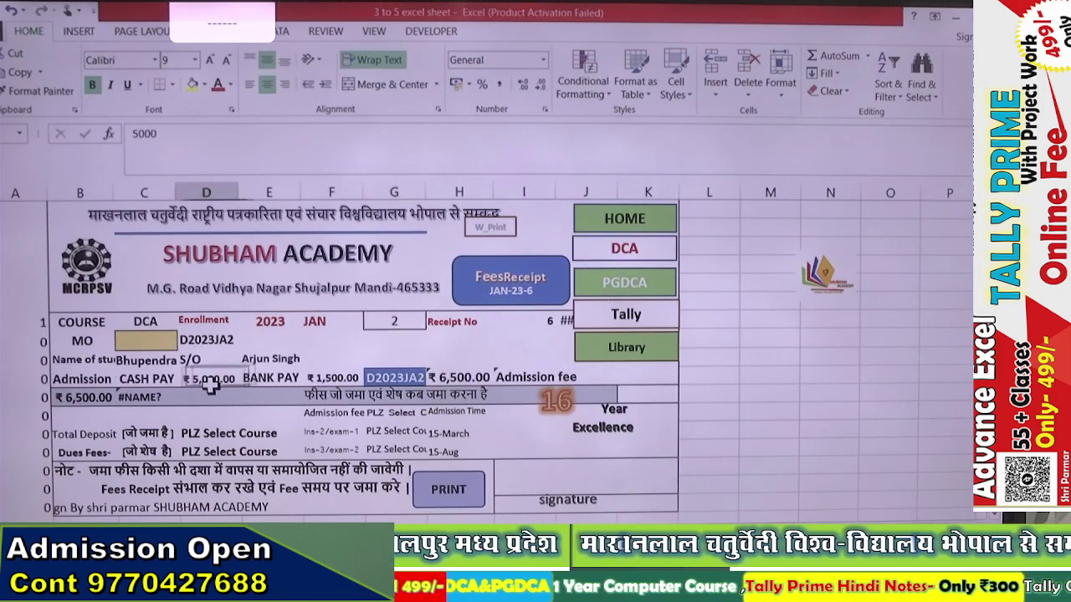
pyautogui.write('4000')
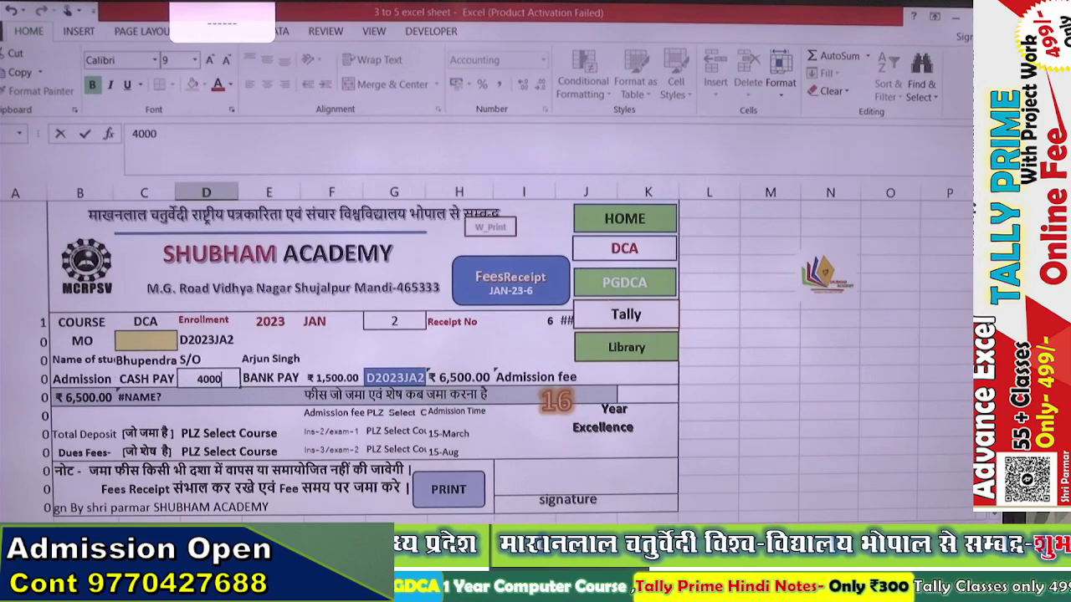
pyautogui.press('Return')
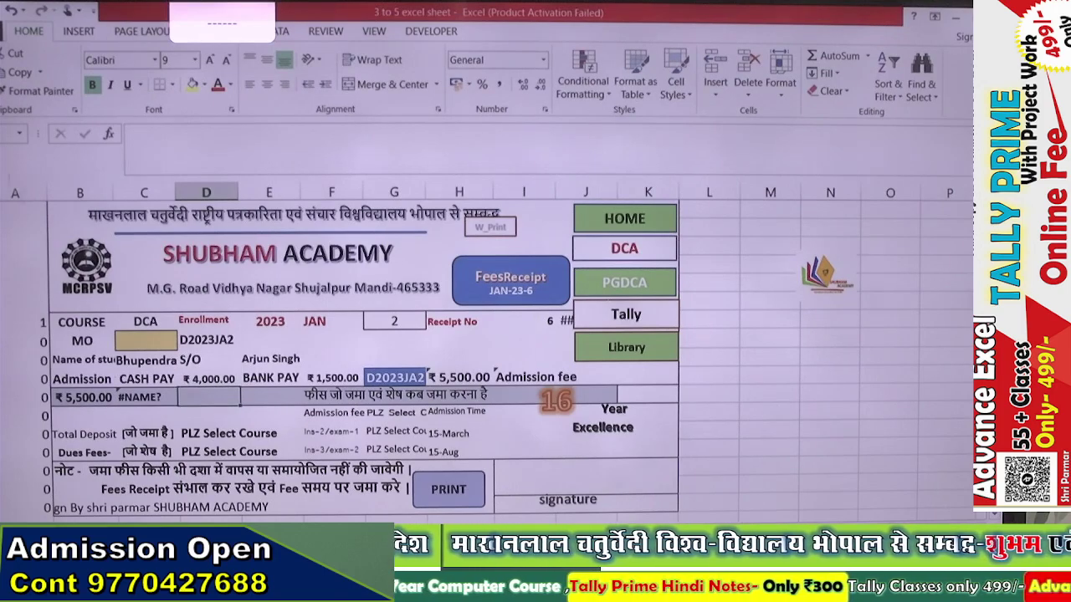
pyautogui.click(319, 377)
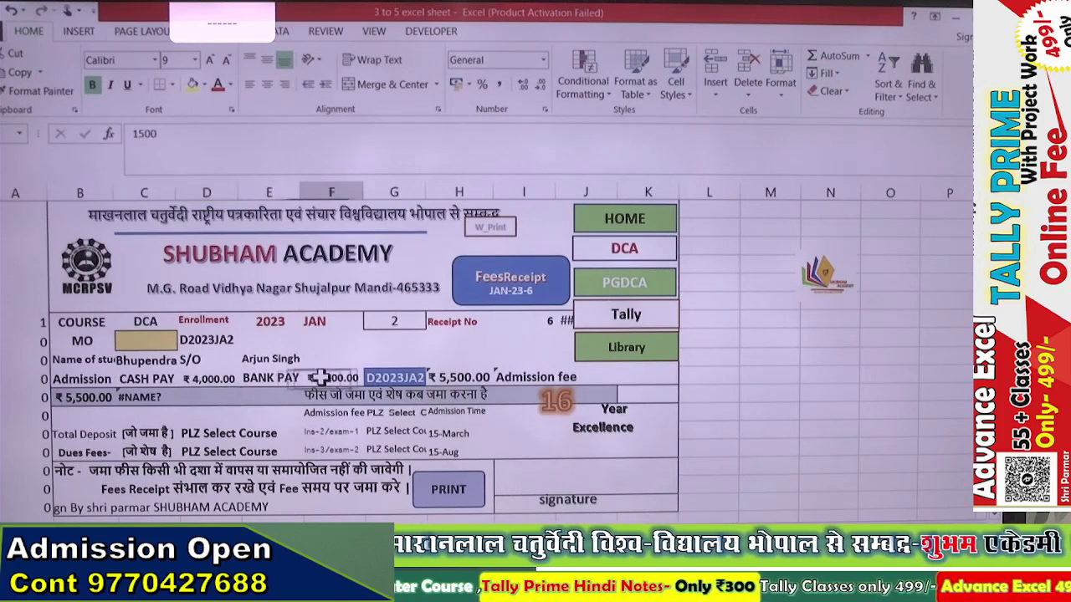
pyautogui.write('1,00')
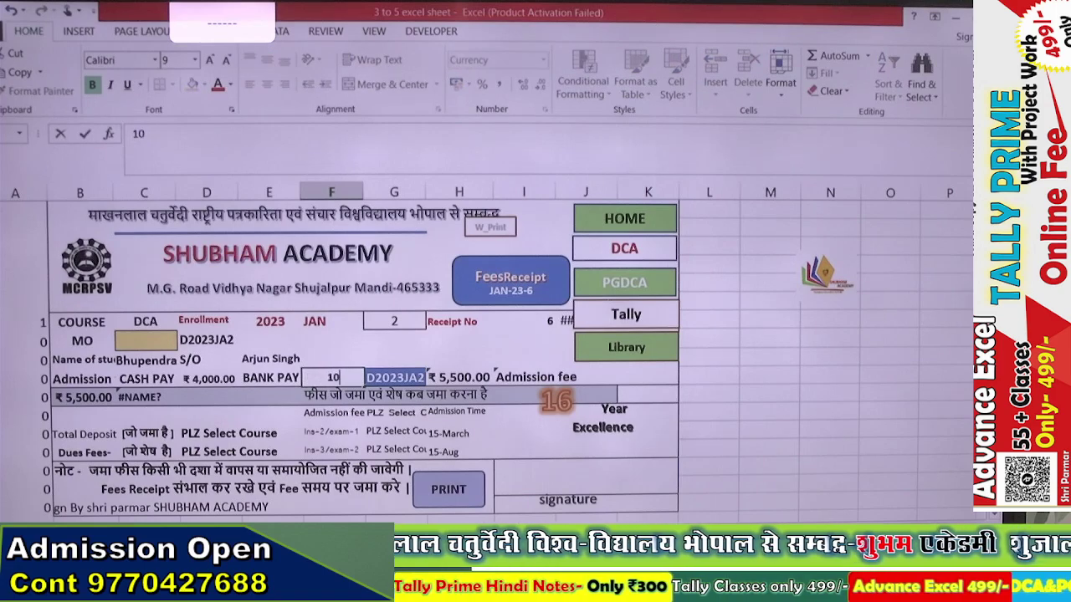
pyautogui.write('00')
pyautogui.press('Return')
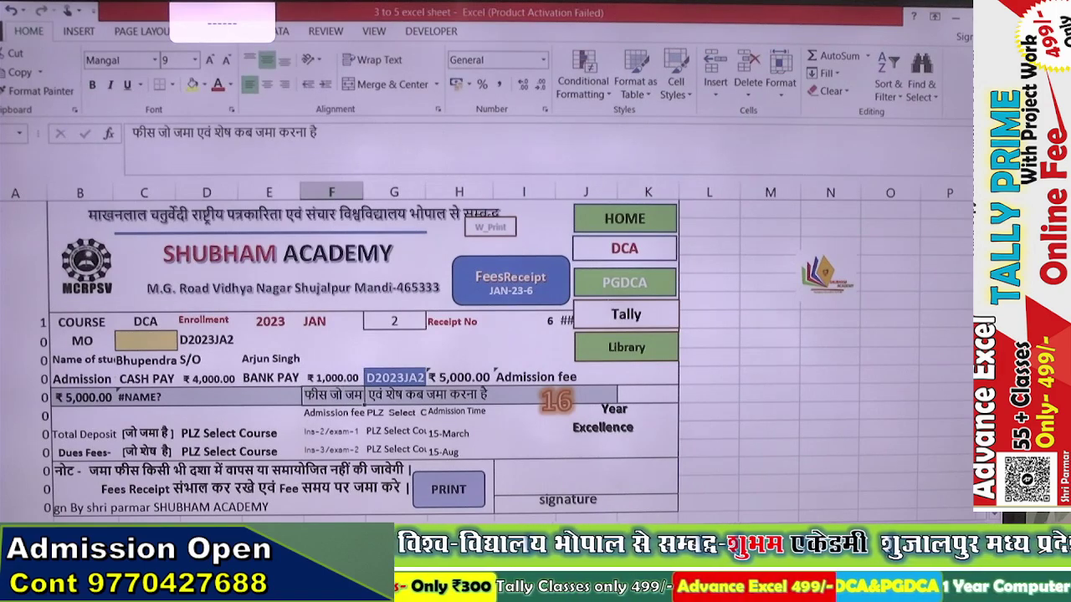
# Run the receipt's PRINT macro to record it on the All Receipt sheet, cancelling the password prompt, and check the new entry
pyautogui.click(452, 492)
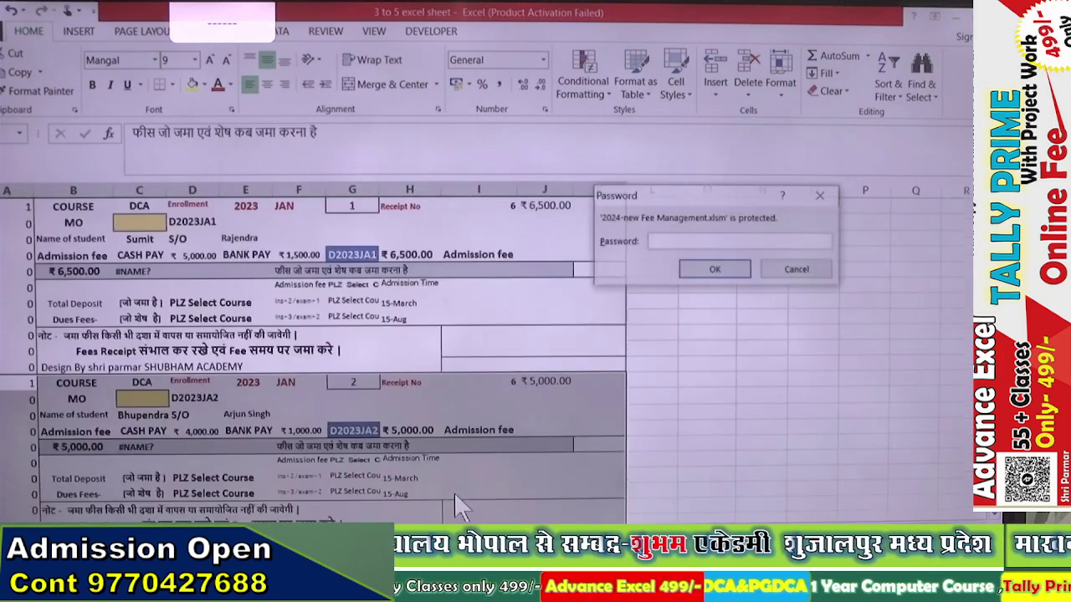
pyautogui.click(795, 271)
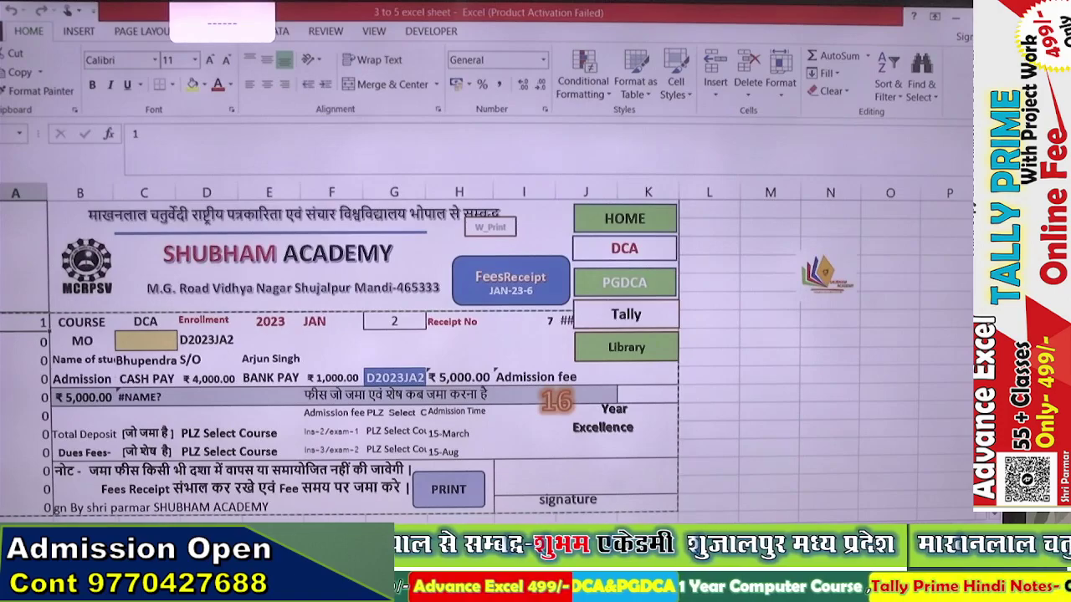
pyautogui.scroll(-4, 282, 452)
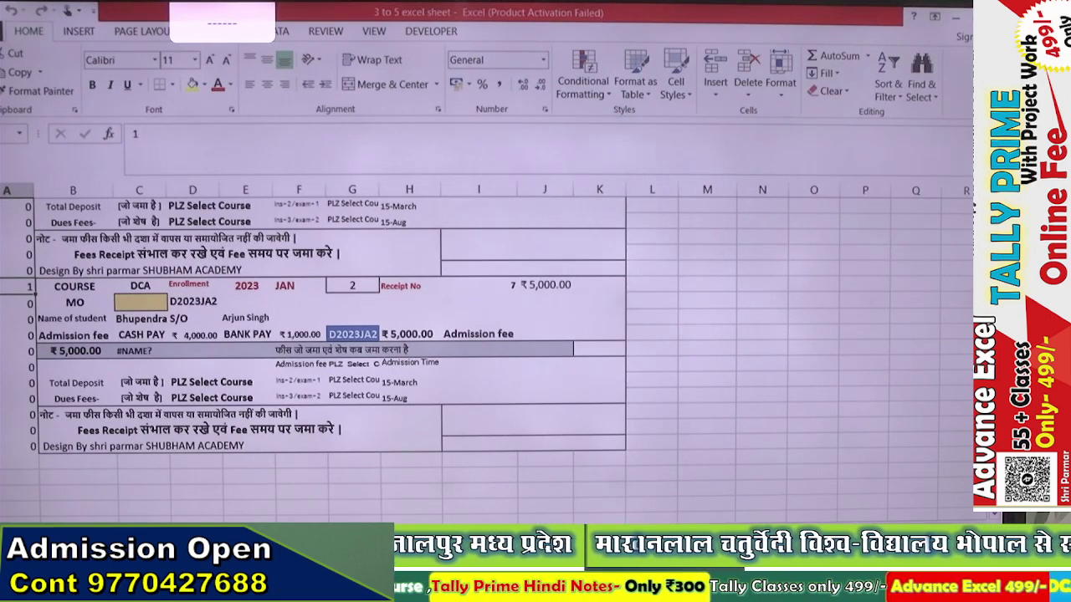
# Compare the Admission fee formulas in the first and second student rows of the DCA sheet
pyautogui.click(335, 534)
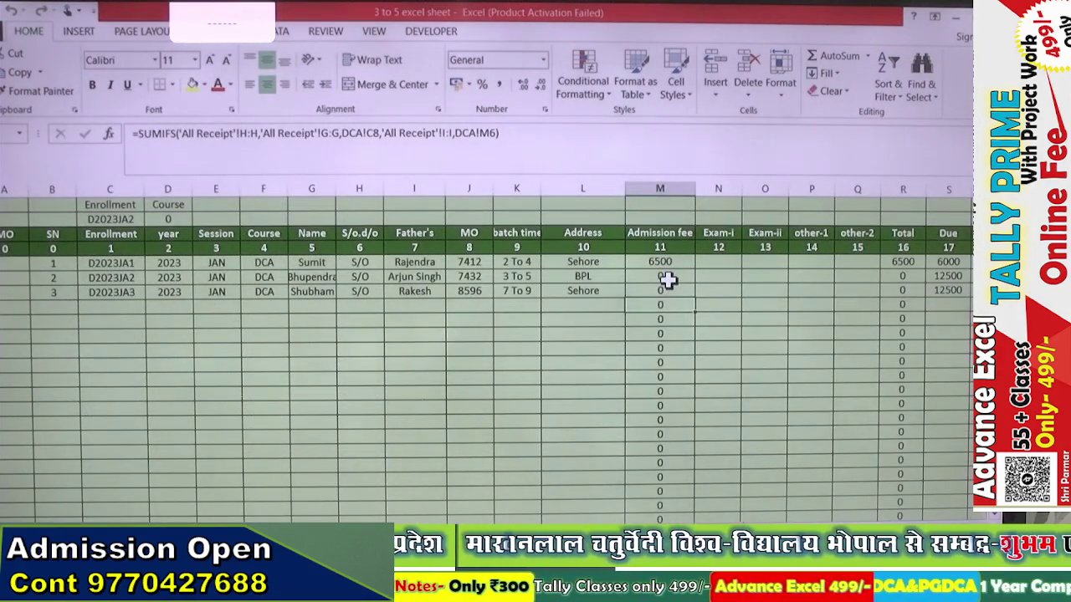
pyautogui.click(666, 281)
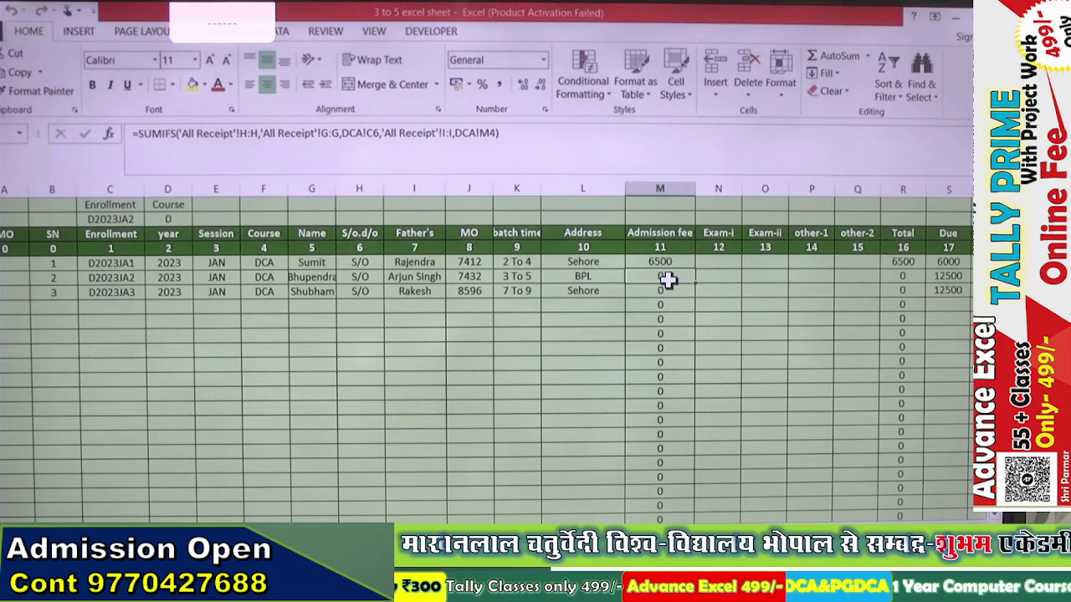
pyautogui.click(667, 264)
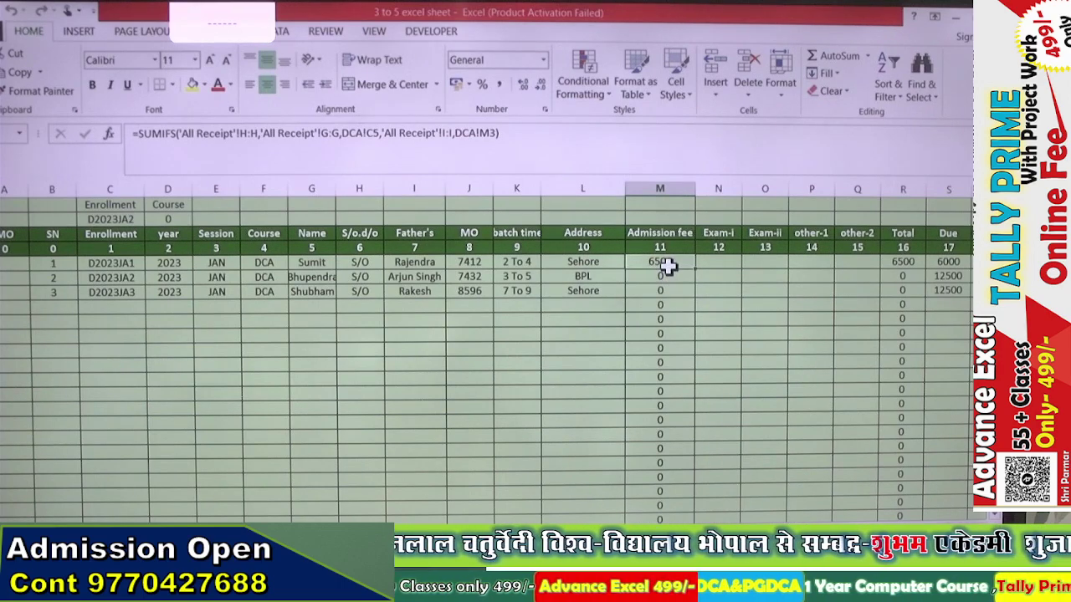
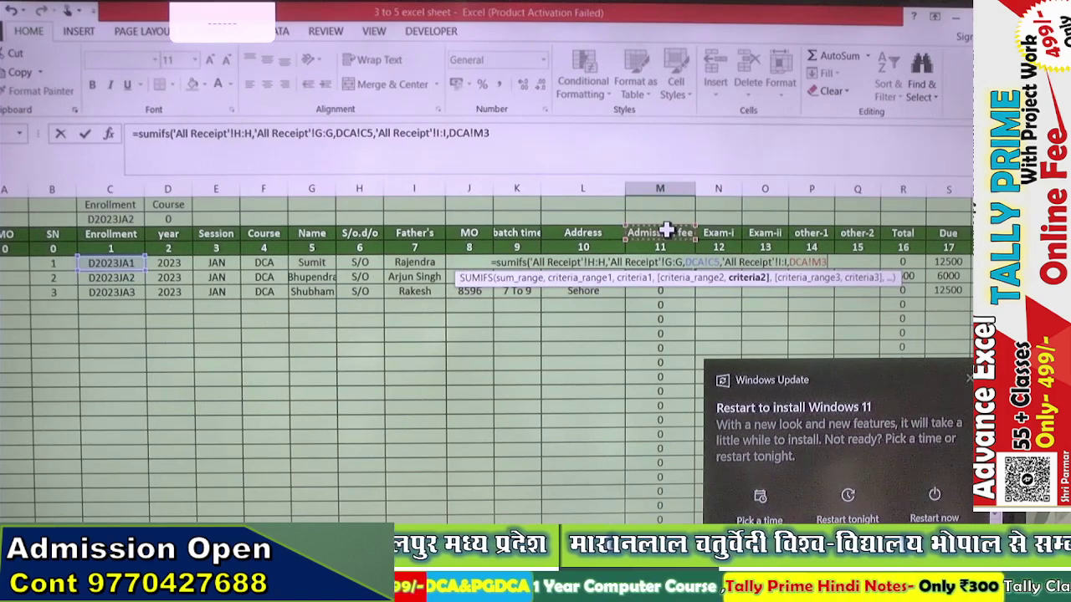
# Enter the completed SUMIFS formula, ending with criterion DCA!M3, in the first student's Admission fee cell
pyautogui.write(')')
pyautogui.press('Return')
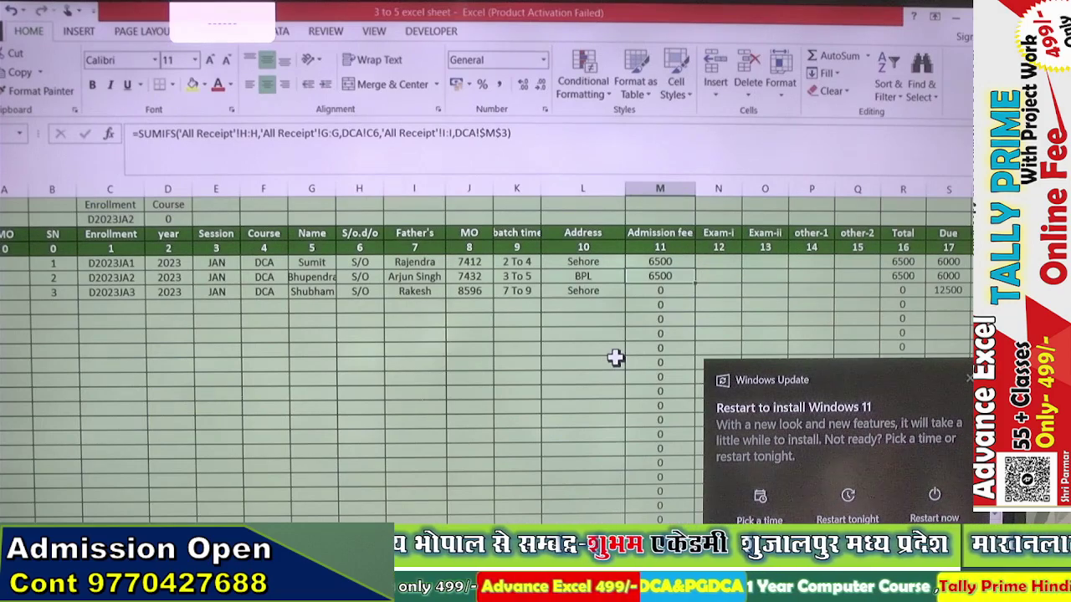
pyautogui.click(732, 263)
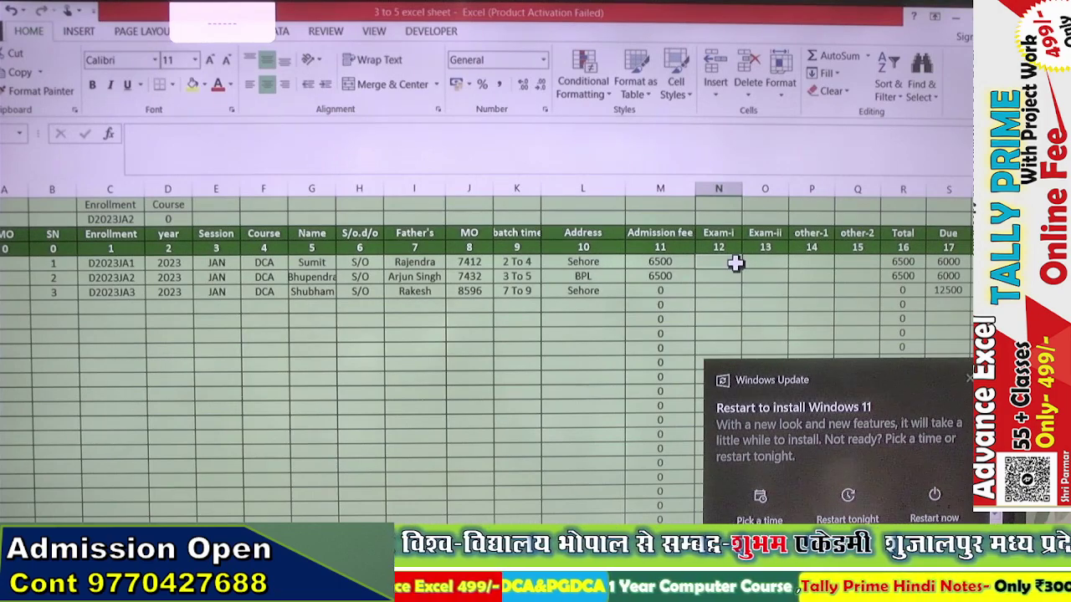
pyautogui.click(682, 261)
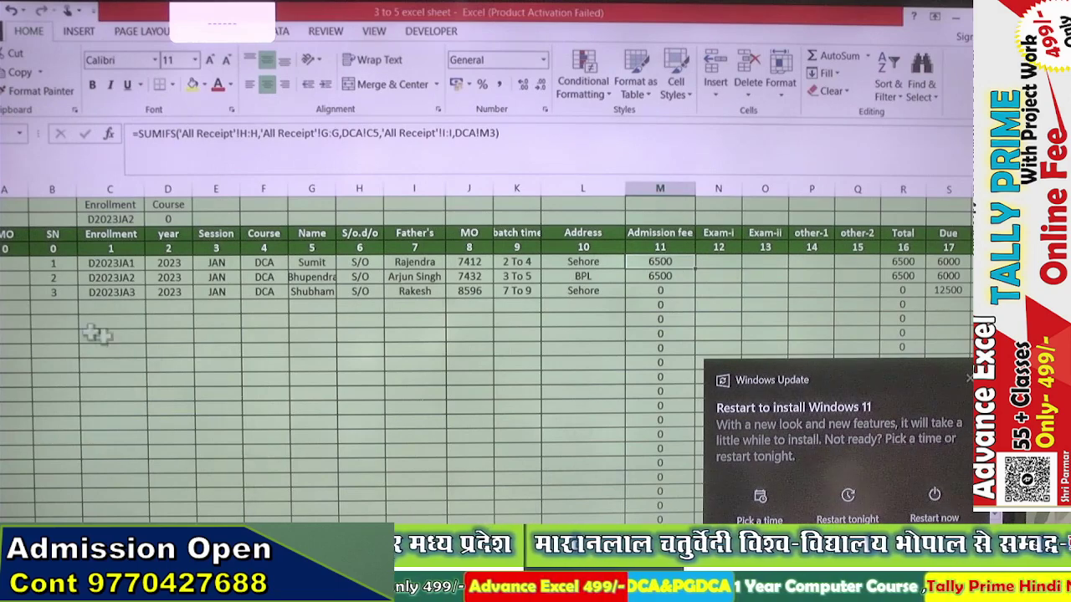
# Change the enrollment serial on the fee receipt sheet to 1
pyautogui.click(376, 532)
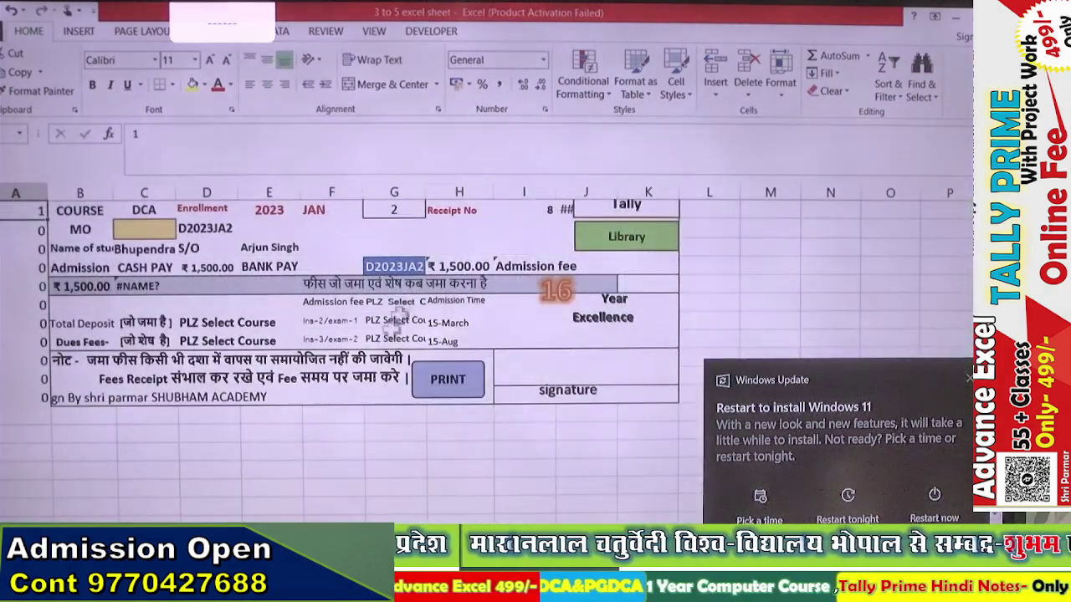
pyautogui.scroll(1, 420, 304)
pyautogui.click(401, 321)
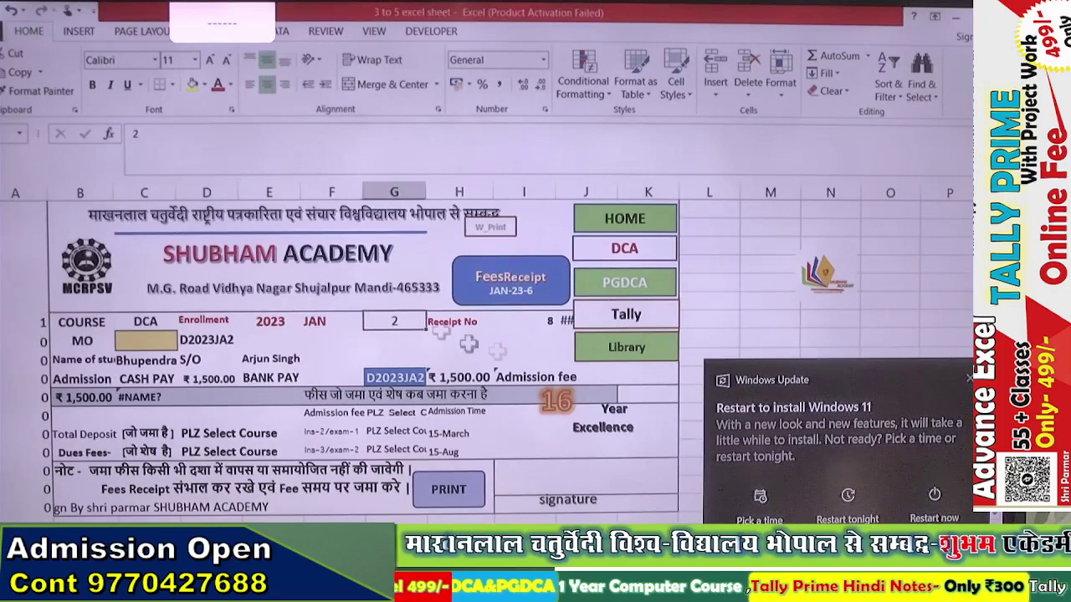
pyautogui.write('1')
pyautogui.press('Return')
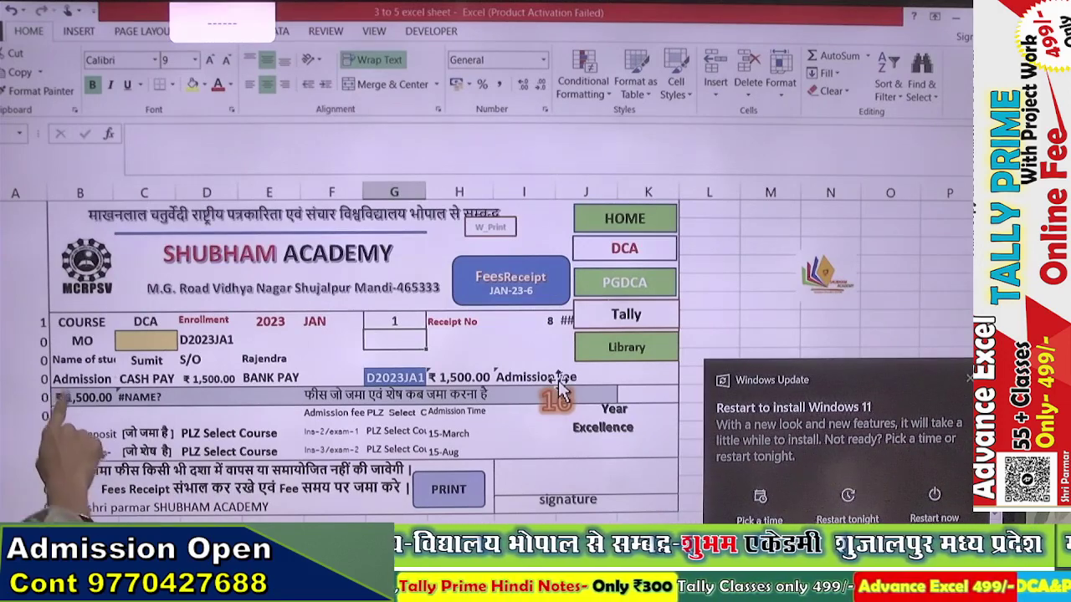
# Change the fee type on the fee receipt from Admission fee to Exam-i
pyautogui.click(81, 379)
pyautogui.click(67, 288)
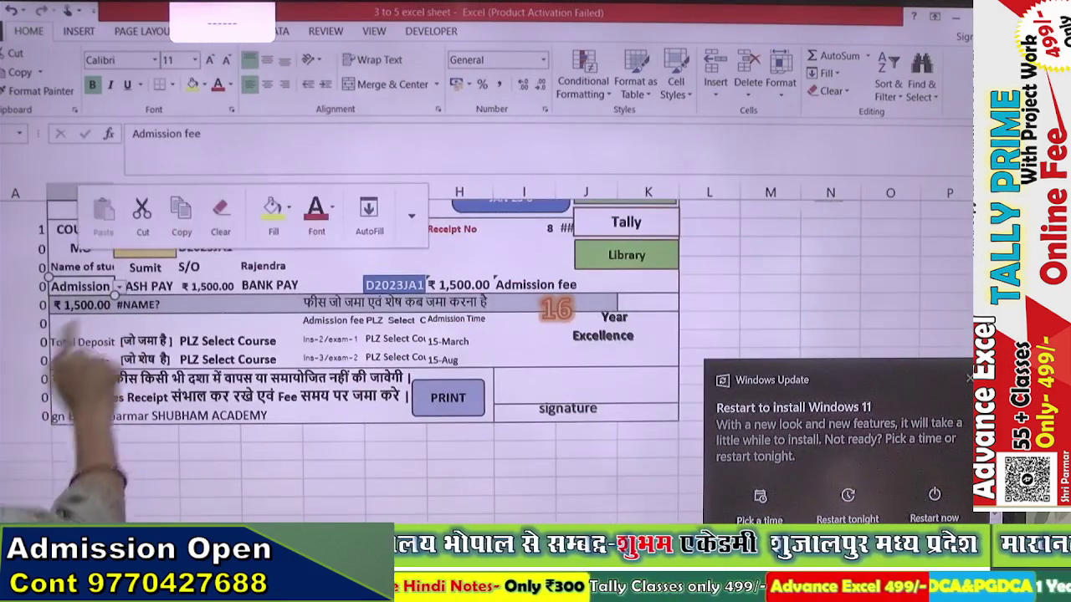
pyautogui.doubleClick(107, 288)
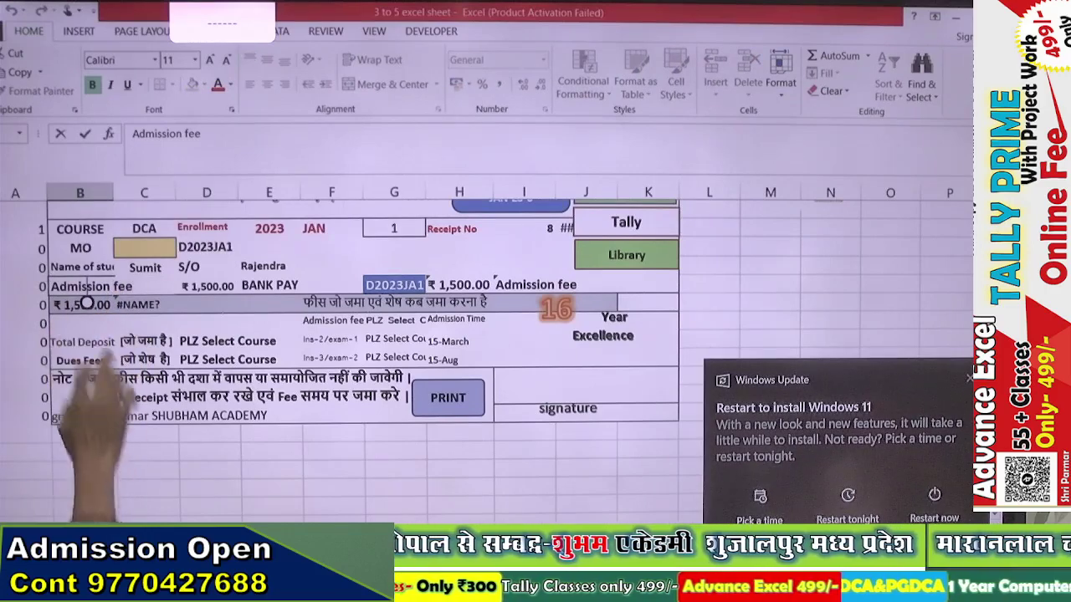
pyautogui.click(144, 452)
pyautogui.click(92, 286)
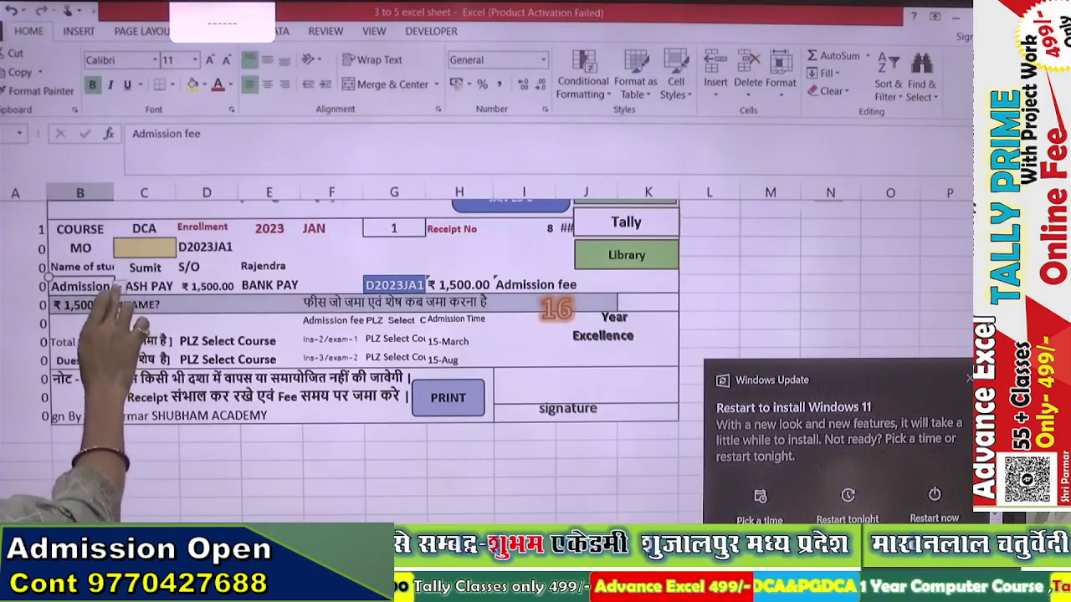
pyautogui.click(119, 287)
pyautogui.click(38, 316)
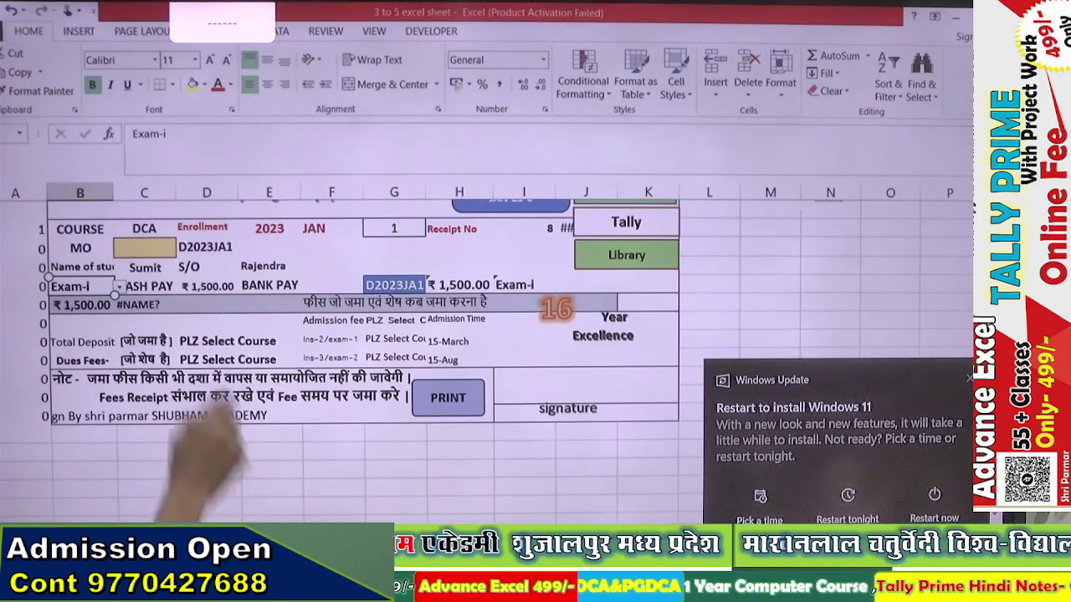
pyautogui.click(207, 286)
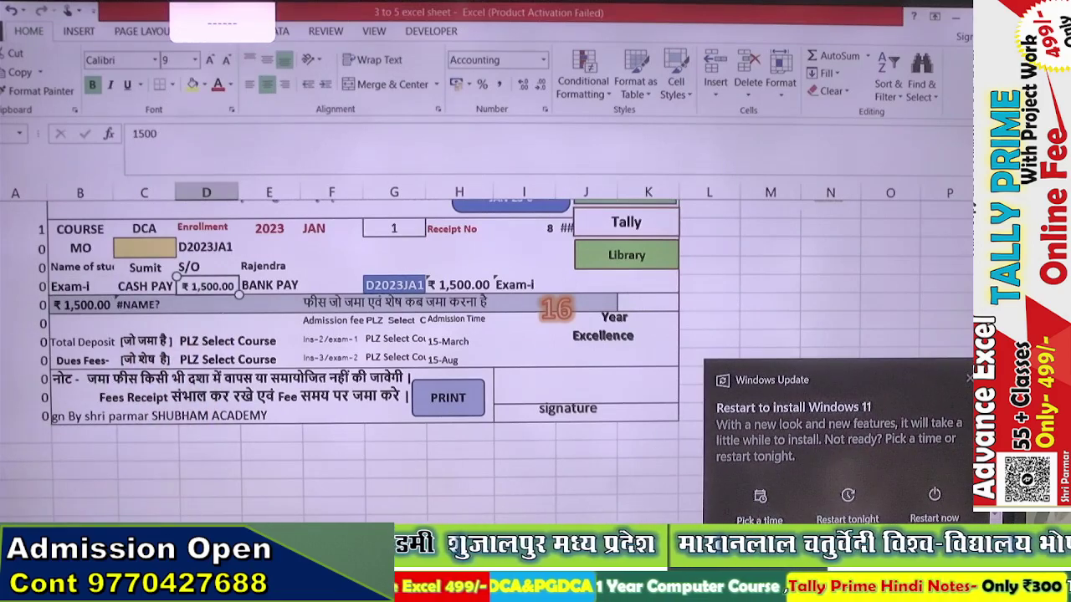
pyautogui.press('Right')
pyautogui.write('1500')
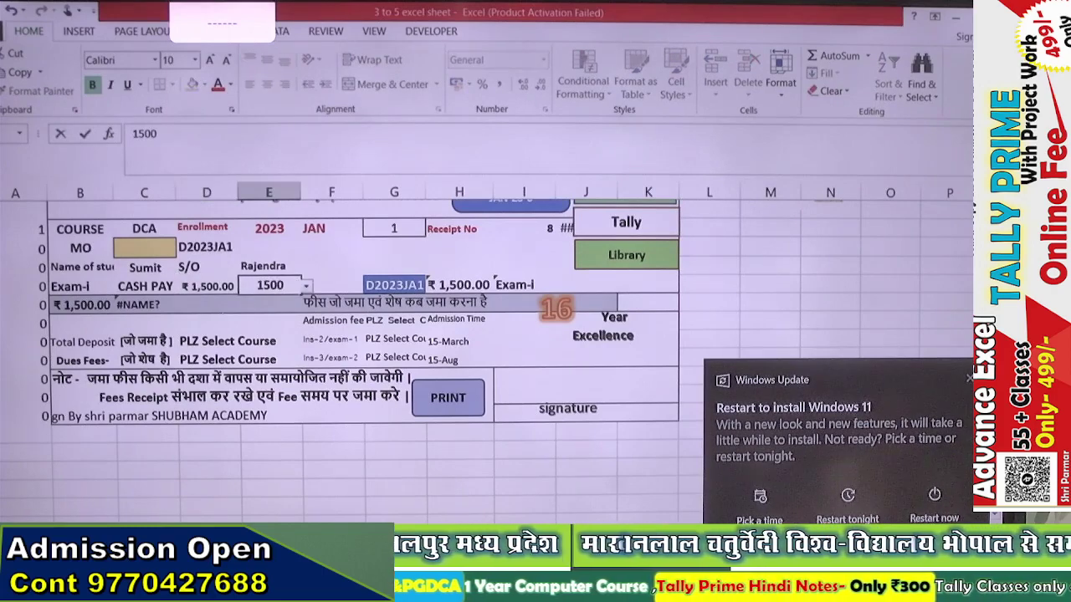
pyautogui.press('Return')
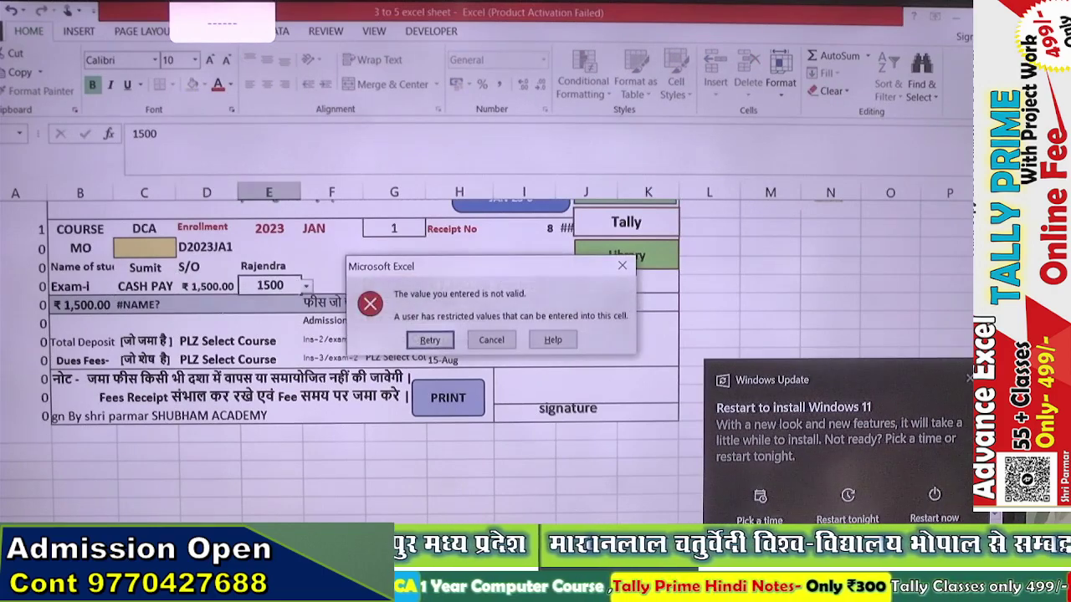
pyautogui.press('Return')
pyautogui.hotkey('ctrl', 'z')
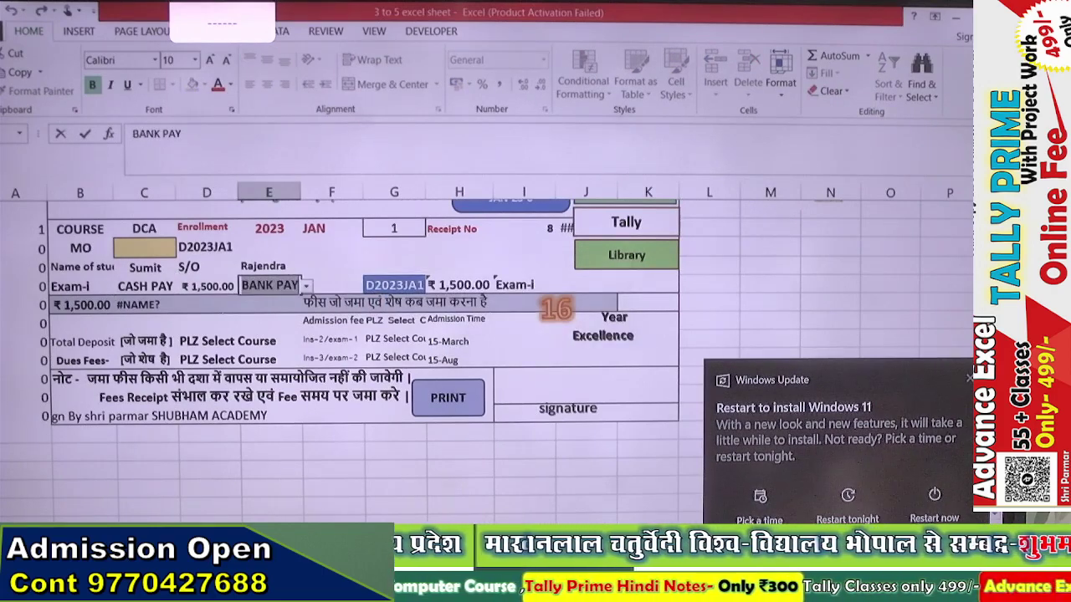
pyautogui.hotkey('ctrl', 'z')
pyautogui.press('Escape')
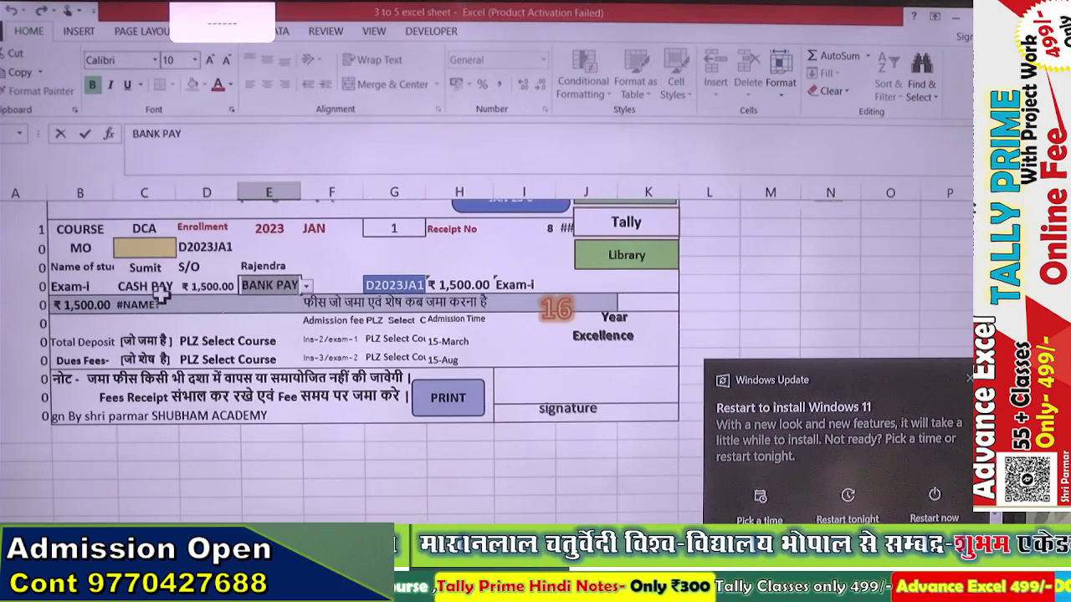
# Enter 1500 as the receipt's BANK PAY amount
pyautogui.click(343, 285)
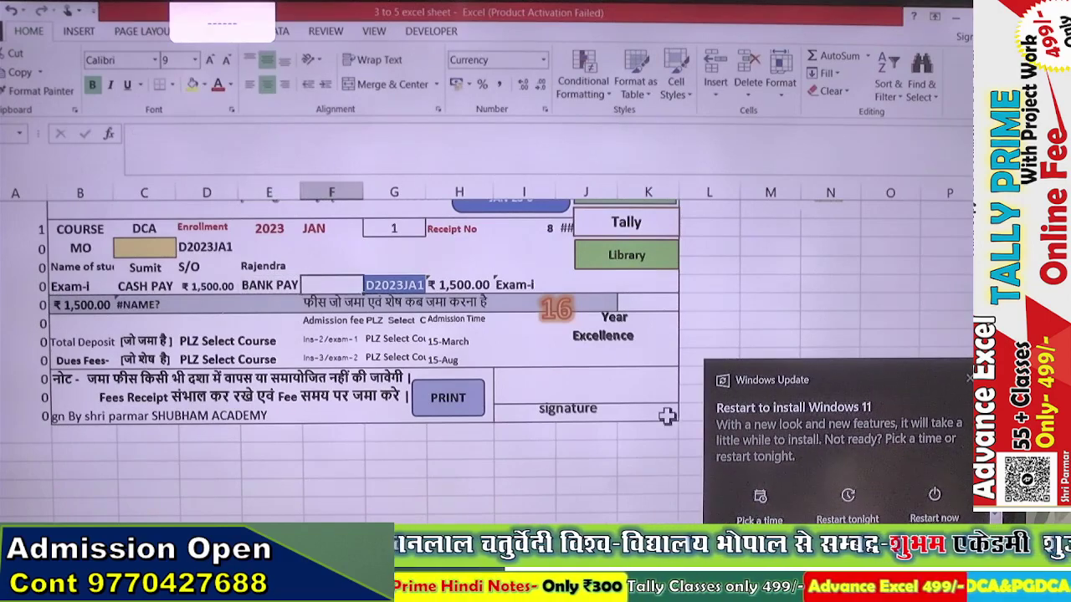
pyautogui.write('1500')
pyautogui.press('Return')
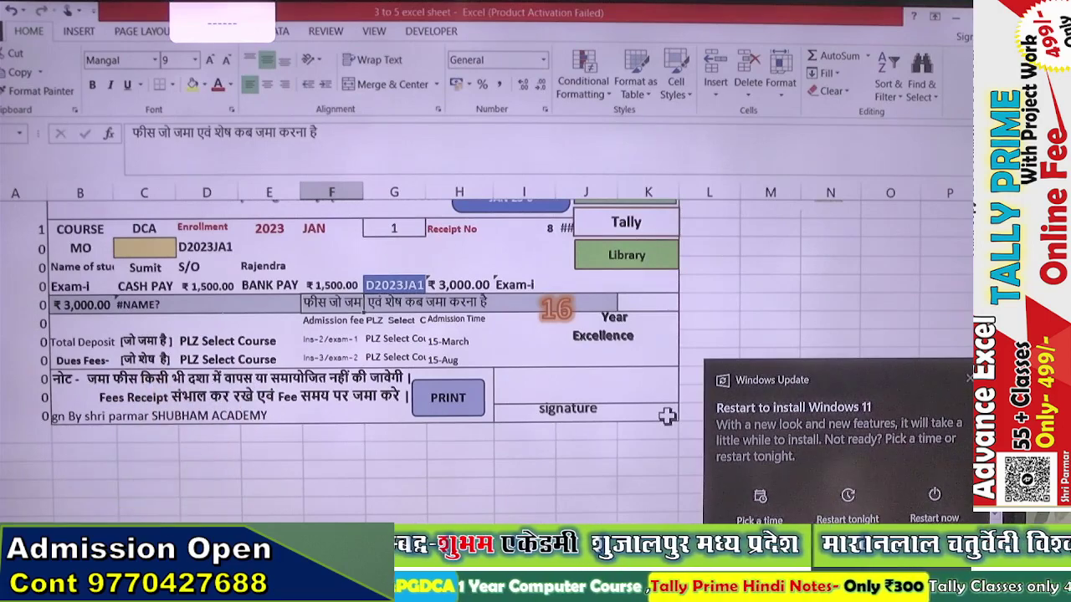
# Run the receipt's PRINT macro to record the Exam-i payment, and check the new entry on the All Receipt sheet
pyautogui.click(433, 403)
pyautogui.click(796, 270)
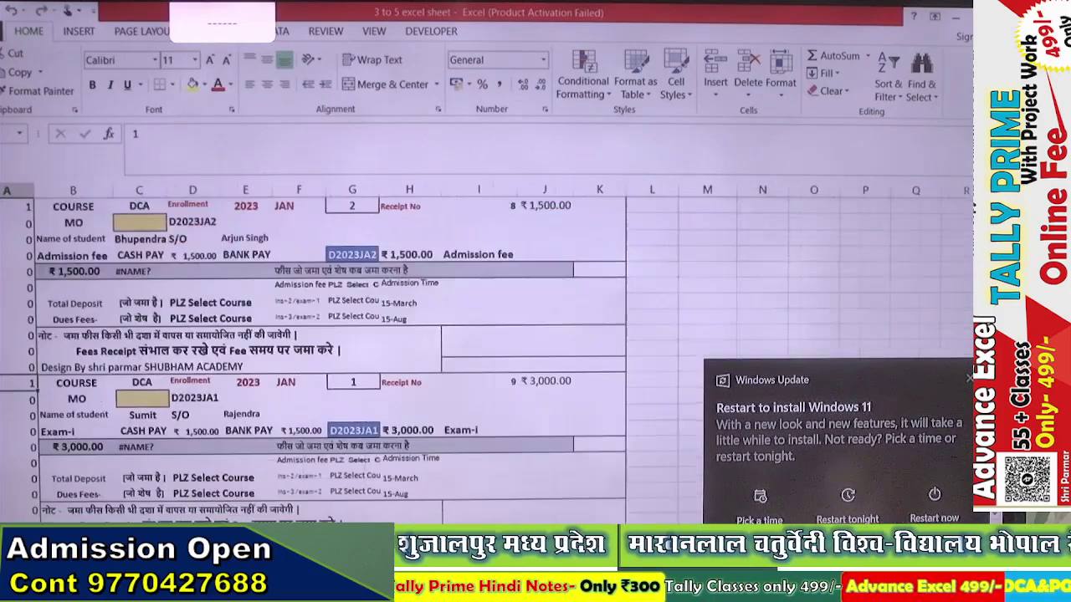
pyautogui.scroll(-1, 138, 402)
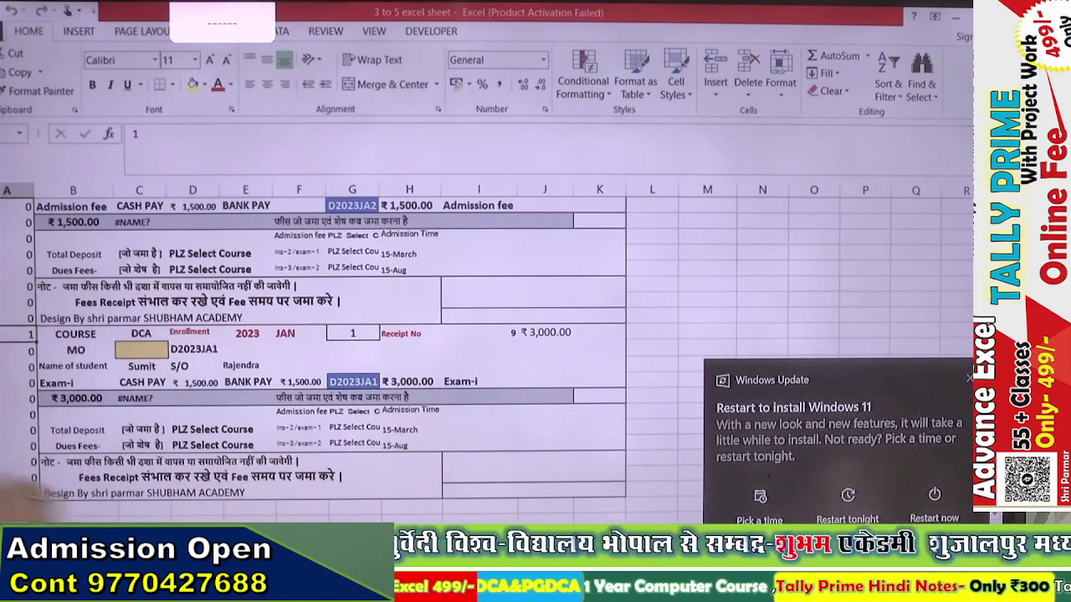
# Copy the first student's Admission fee SUMIFS formula text on the DCA sheet into the same student's Exam-i cell
pyautogui.click(117, 534)
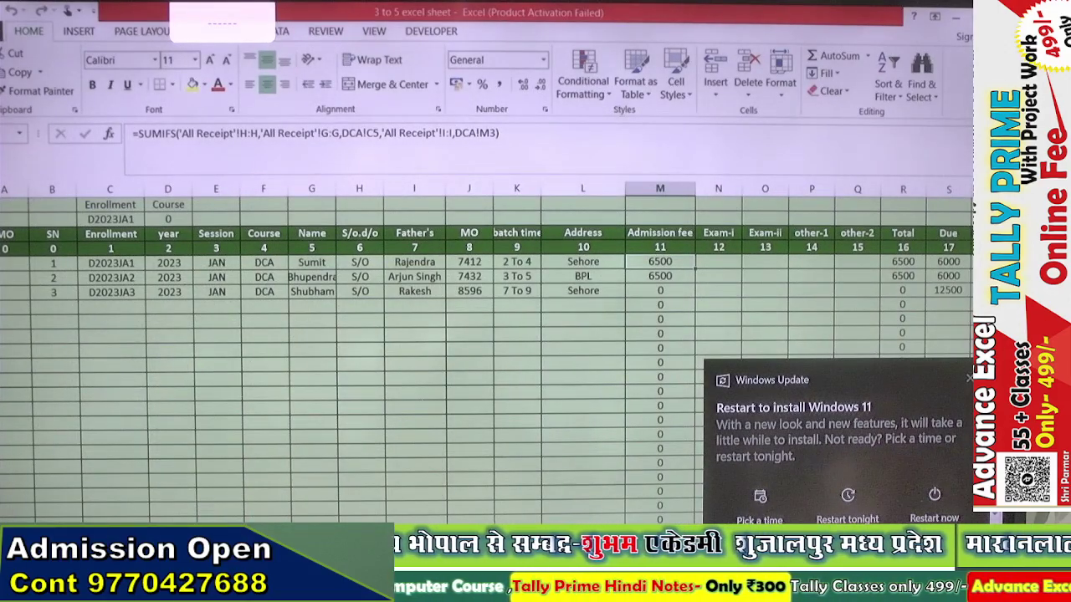
pyautogui.moveTo(506, 142); pyautogui.dragTo(131, 134)
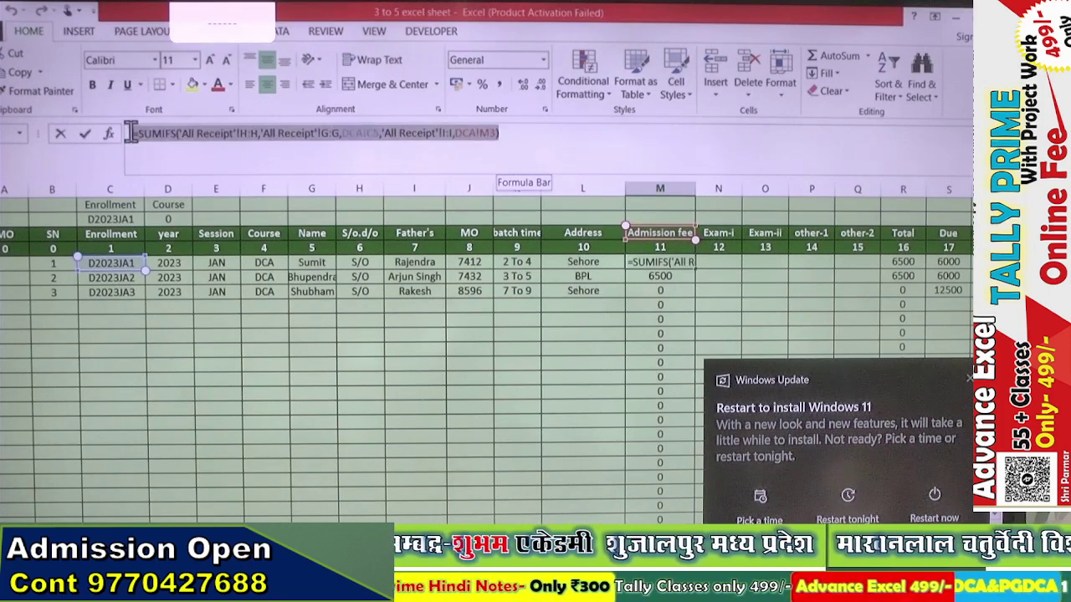
pyautogui.hotkey('ctrl', 'c')
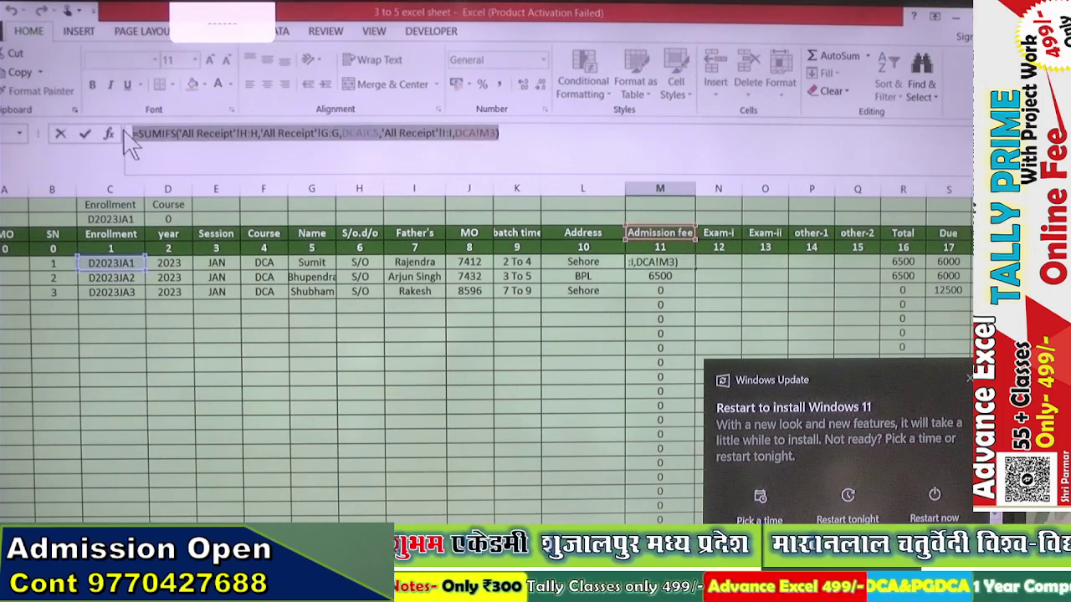
pyautogui.press('Return')
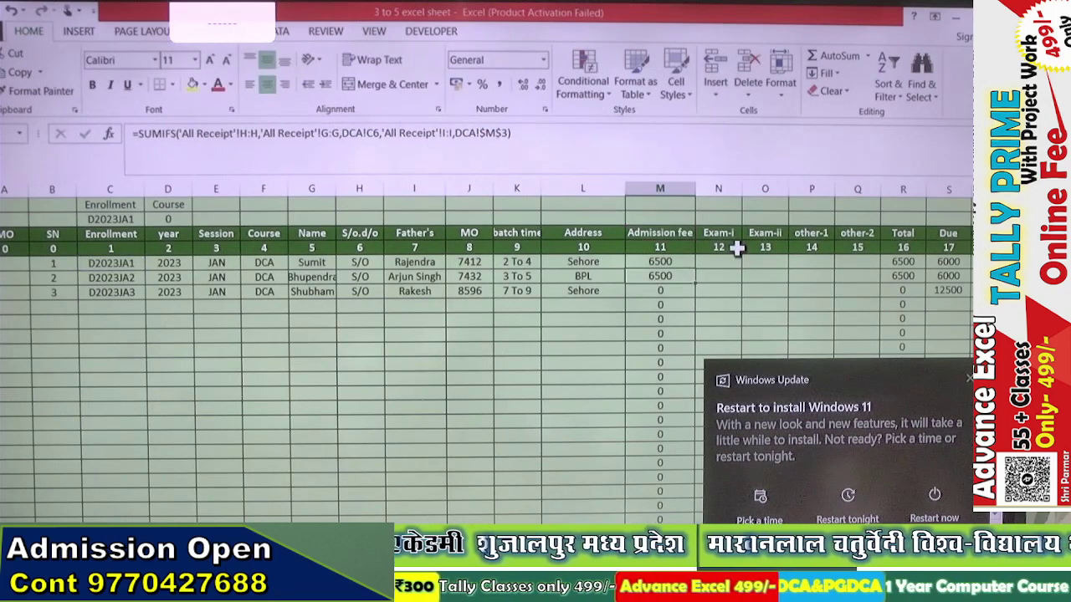
pyautogui.click(729, 257)
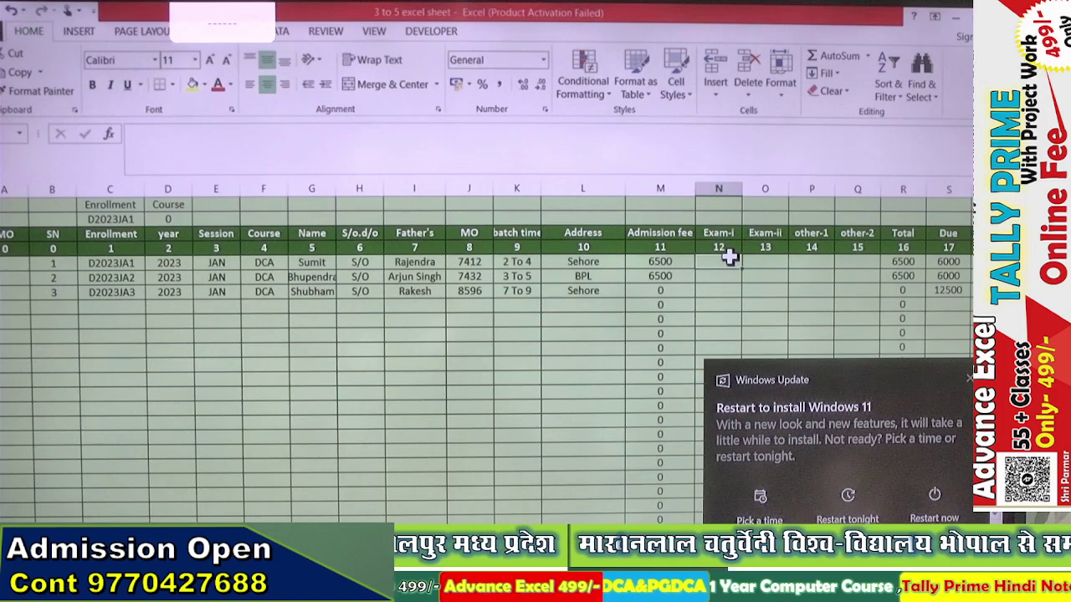
pyautogui.hotkey('ctrl', 'v')
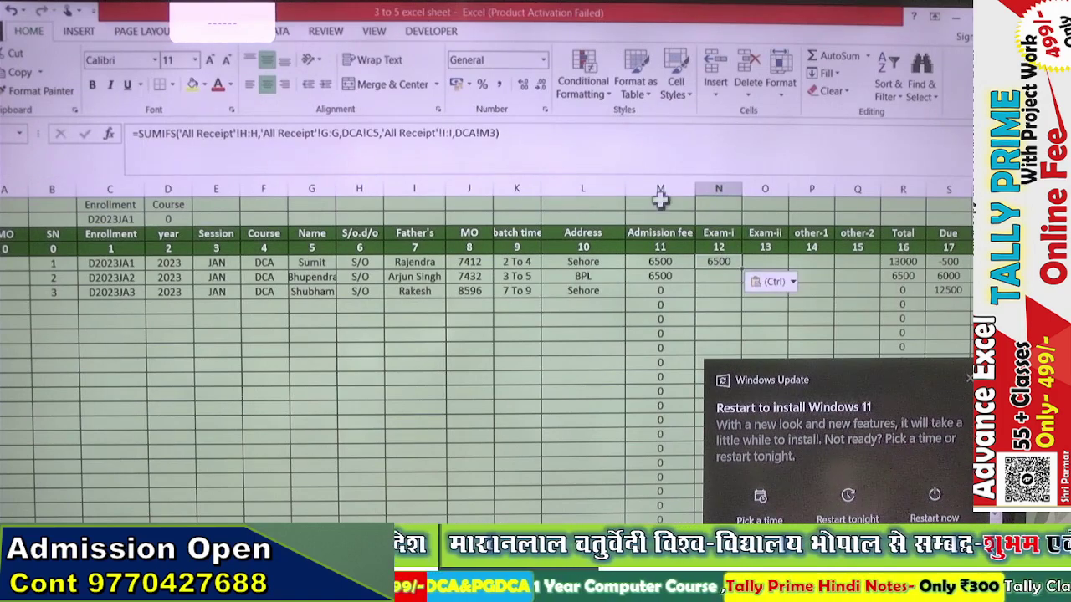
# Replace the last criterion in the first student's Exam-i formula with the Exam-i header cell N3
pyautogui.click(497, 139)
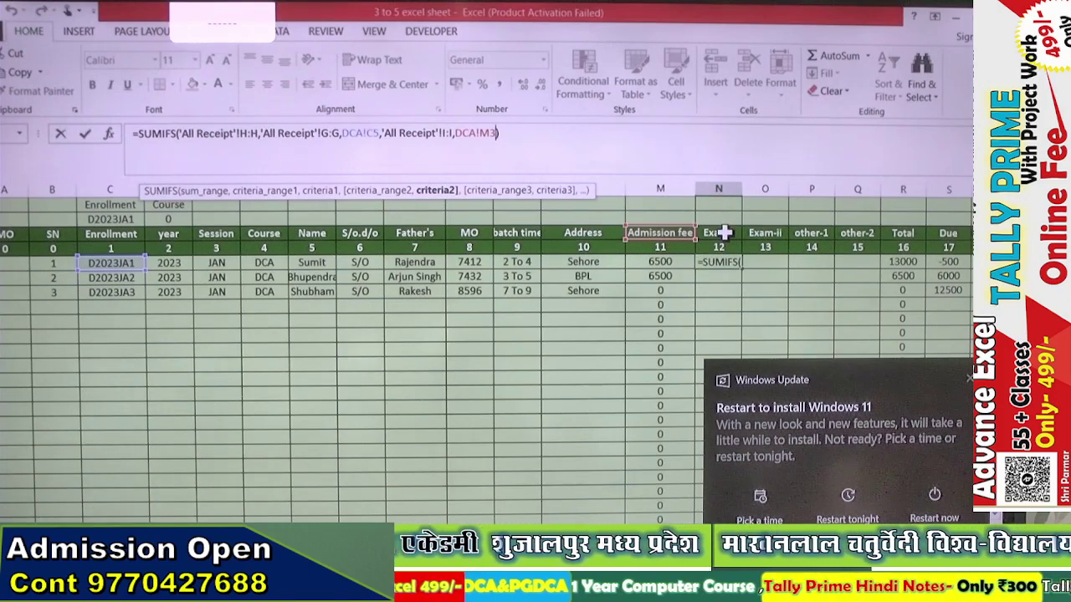
pyautogui.press('BackSpace')
pyautogui.press('BackSpace')
pyautogui.press('BackSpace')
pyautogui.press('BackSpace')
pyautogui.press('BackSpace')
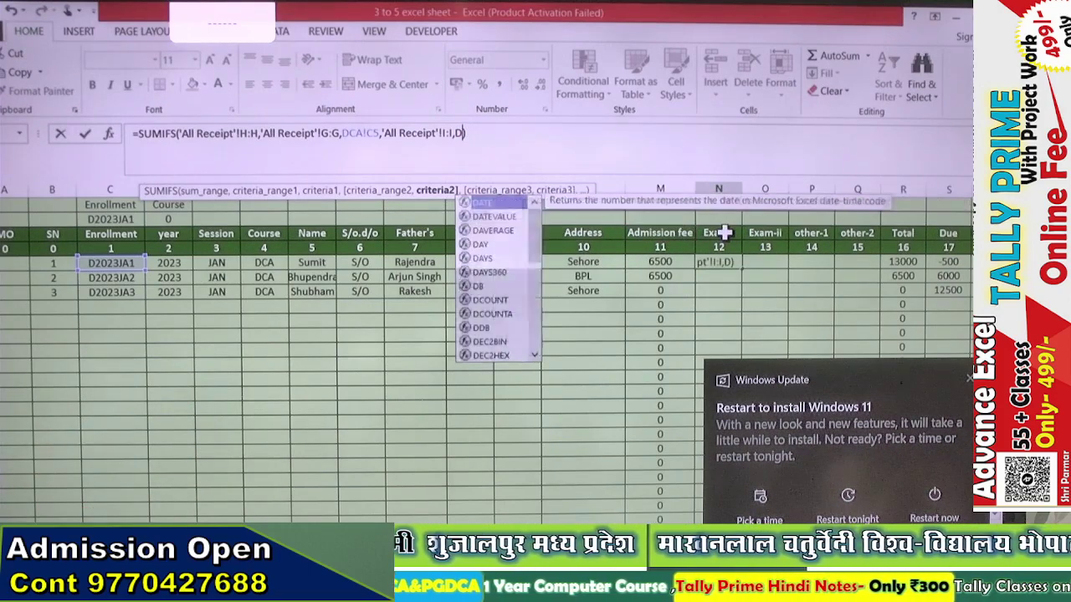
pyautogui.press('BackSpace')
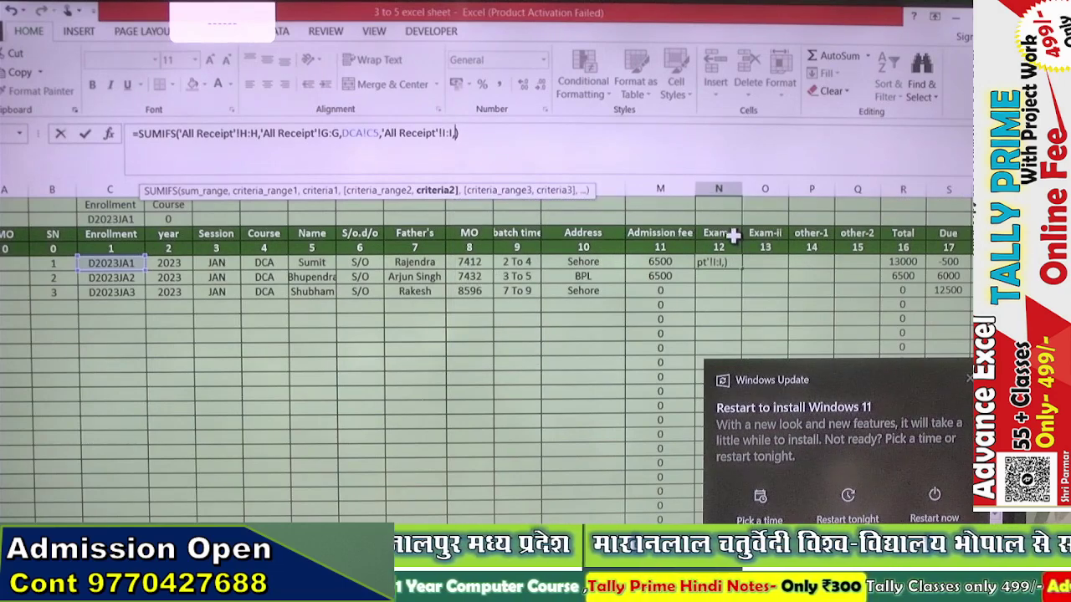
pyautogui.click(730, 235)
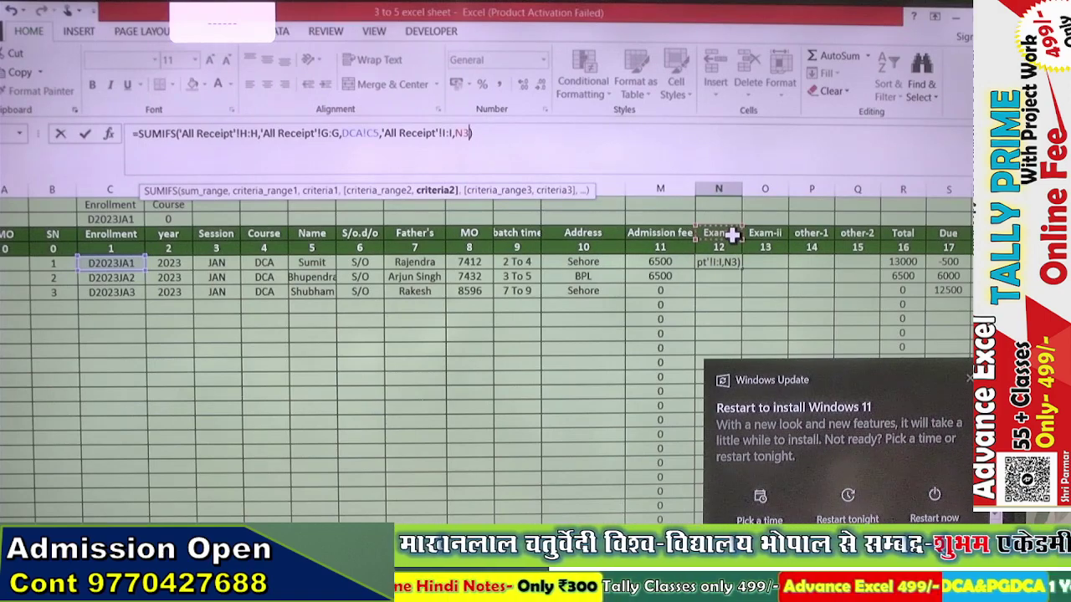
pyautogui.press('Return')
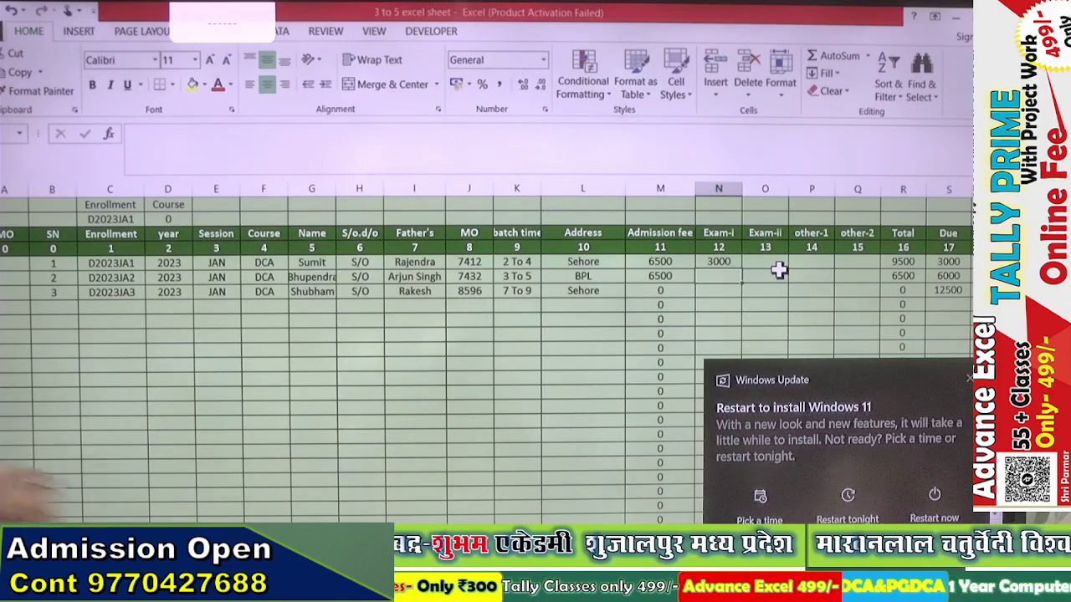
# Look through the PGDCA, CPCT and DCA fee sheets and the fee receipt sheet
pyautogui.click(164, 529)
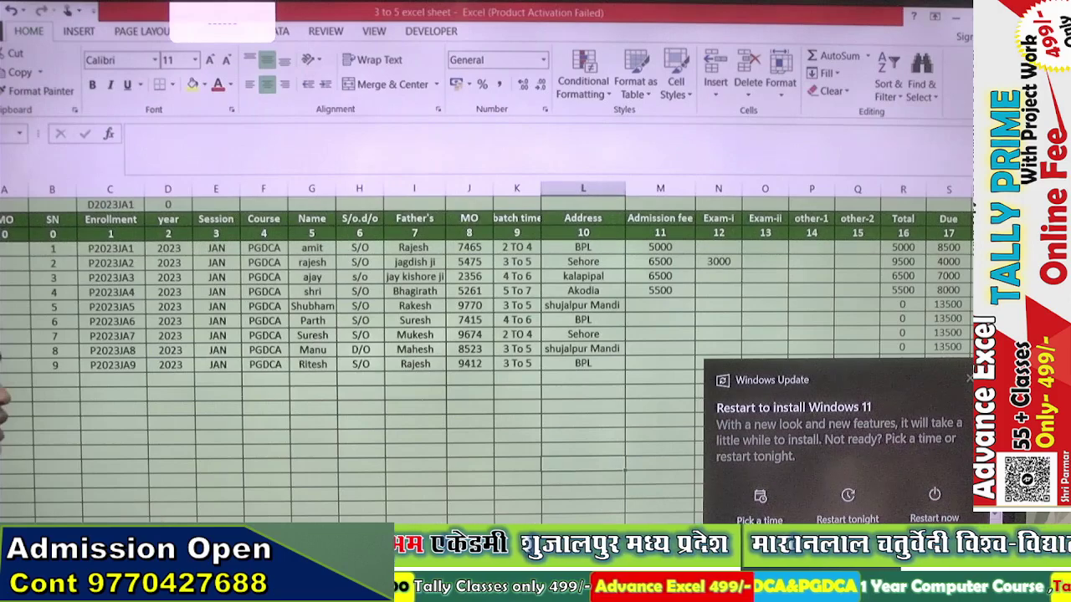
pyautogui.click(209, 528)
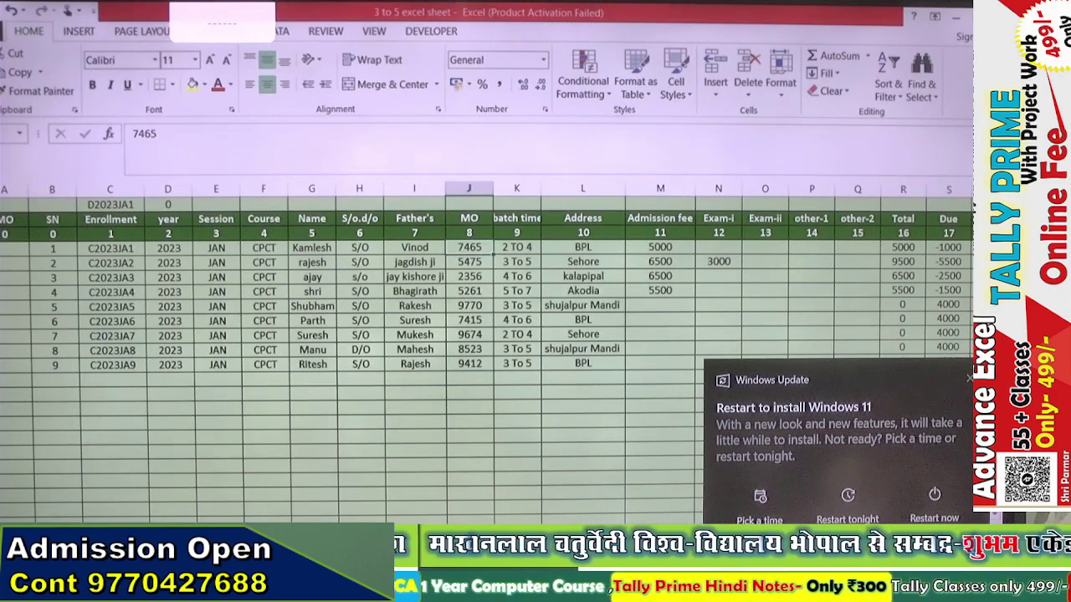
pyautogui.click(151, 528)
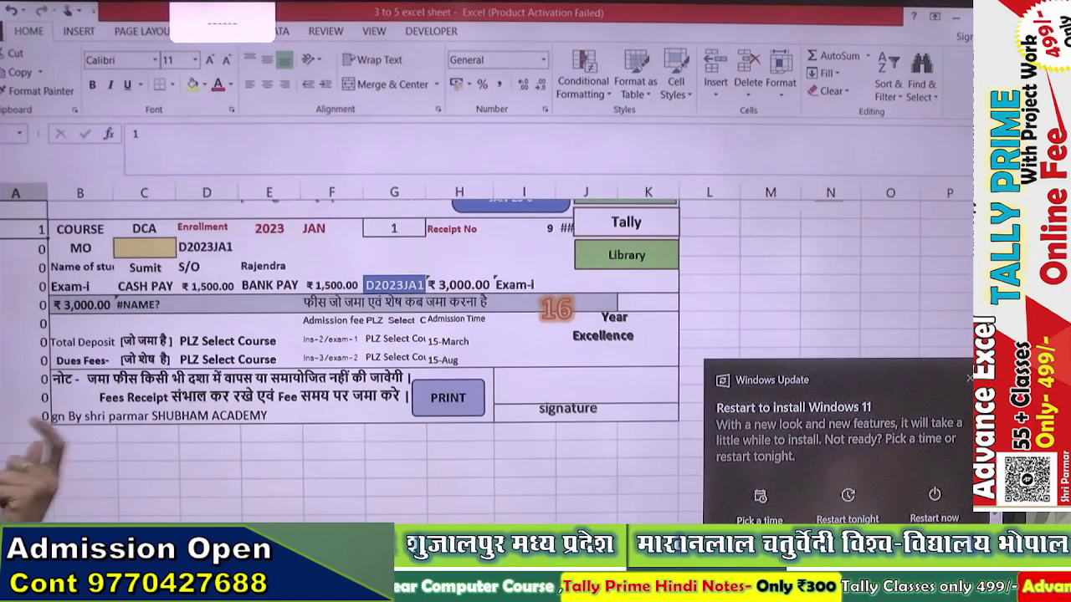
pyautogui.hotkey('ctrl', 'pagedown')
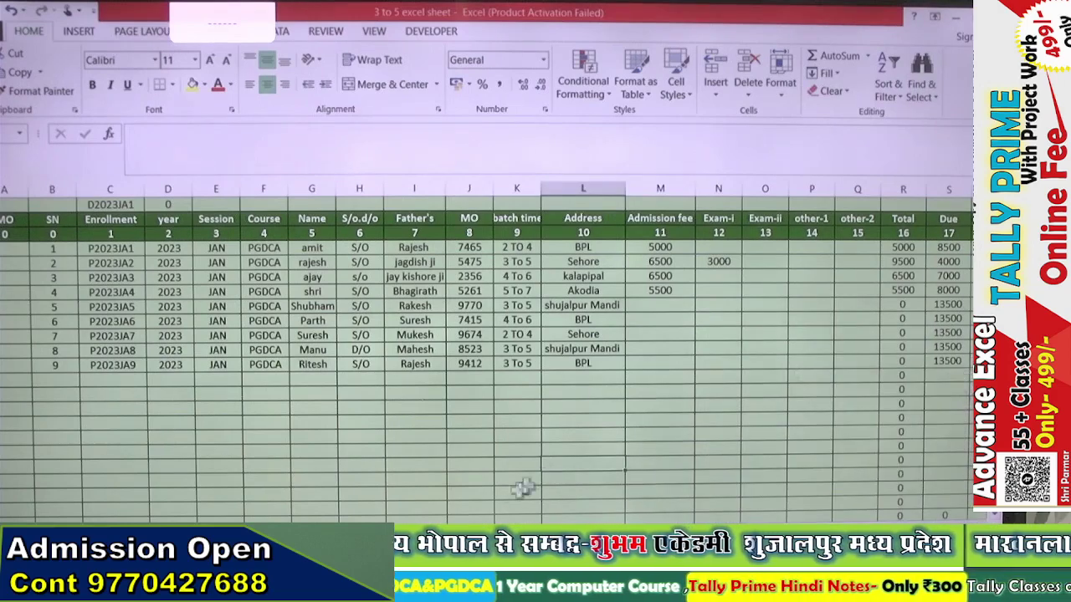
pyautogui.click(201, 537)
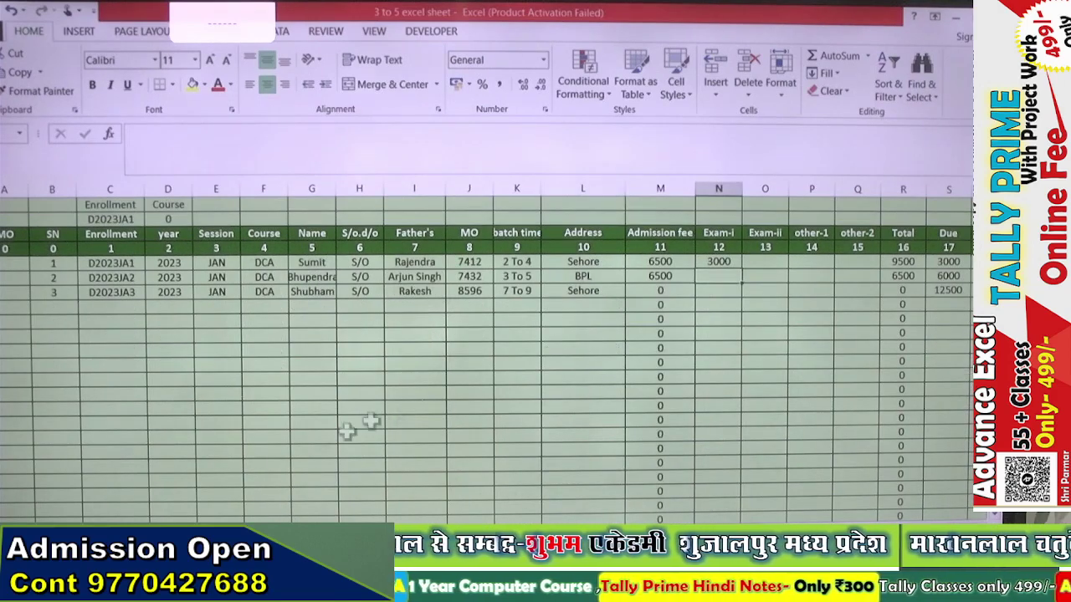
pyautogui.click(201, 537)
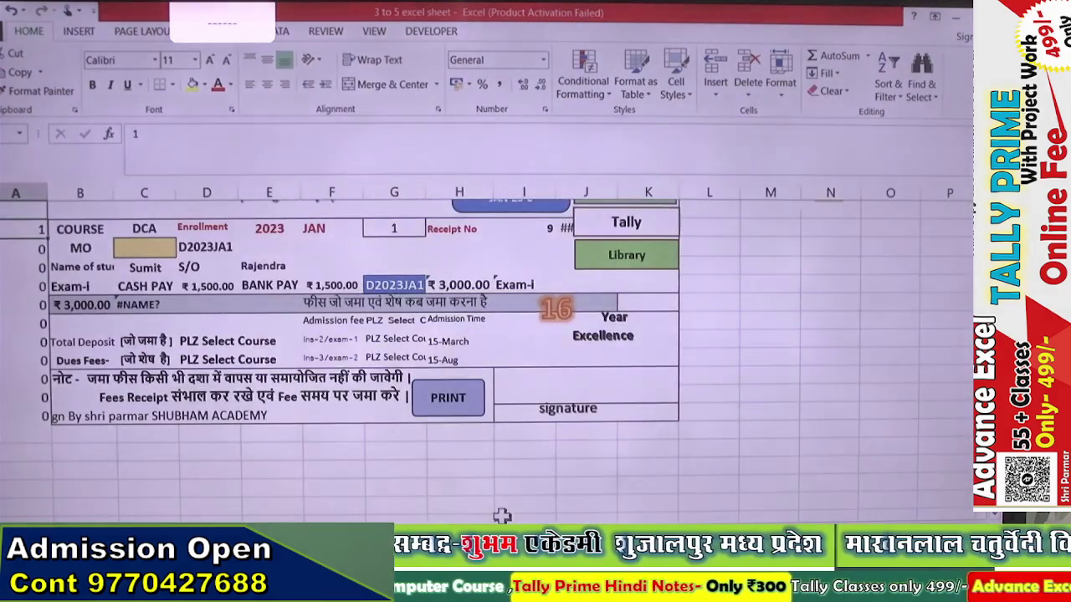
pyautogui.scroll(2, 590, 459)
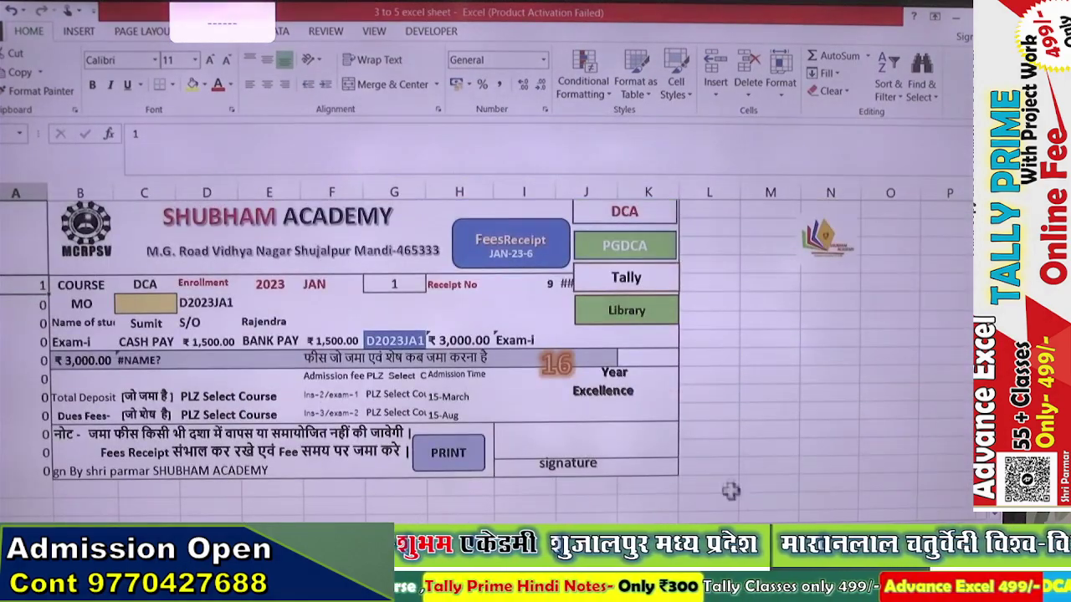
pyautogui.click(766, 472)
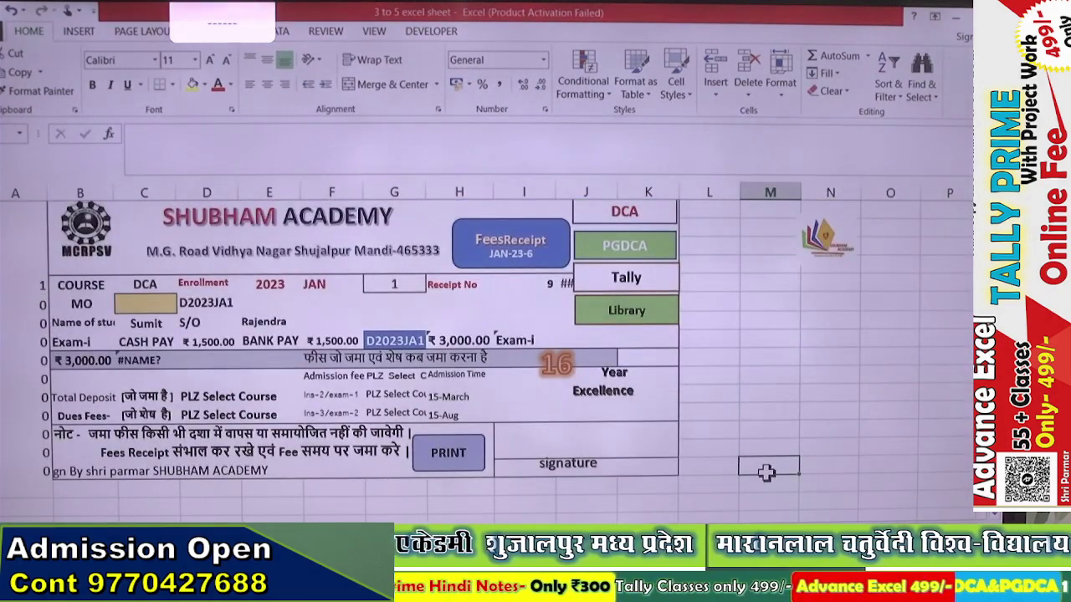